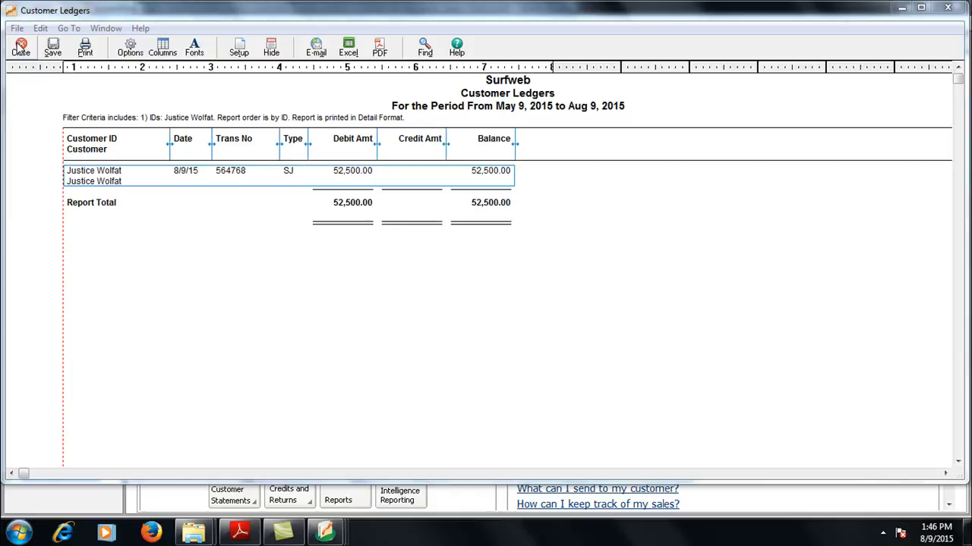
Close the customer ledger report and open a new Receive Money receipt using the GTBANK CURRENT cash account
left_click(20, 47)
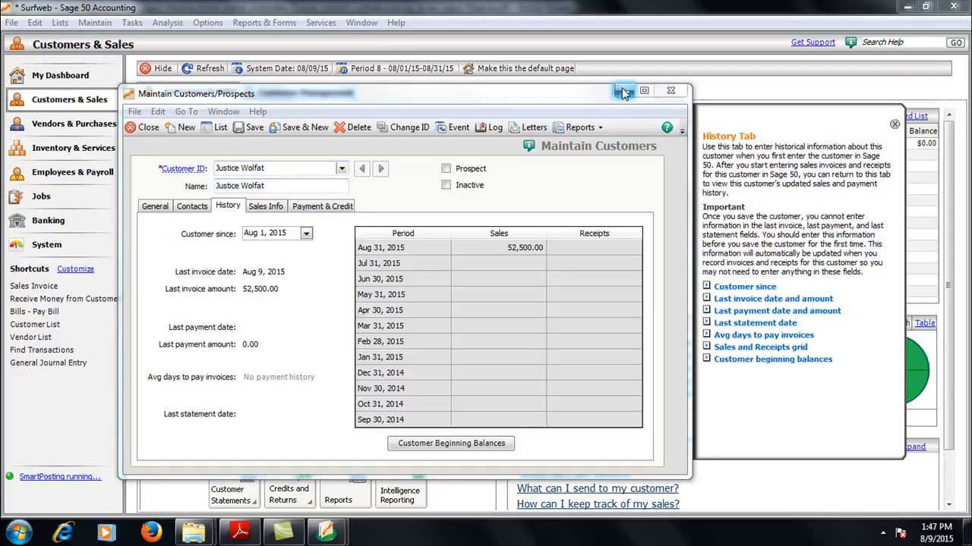
left_click(131, 24)
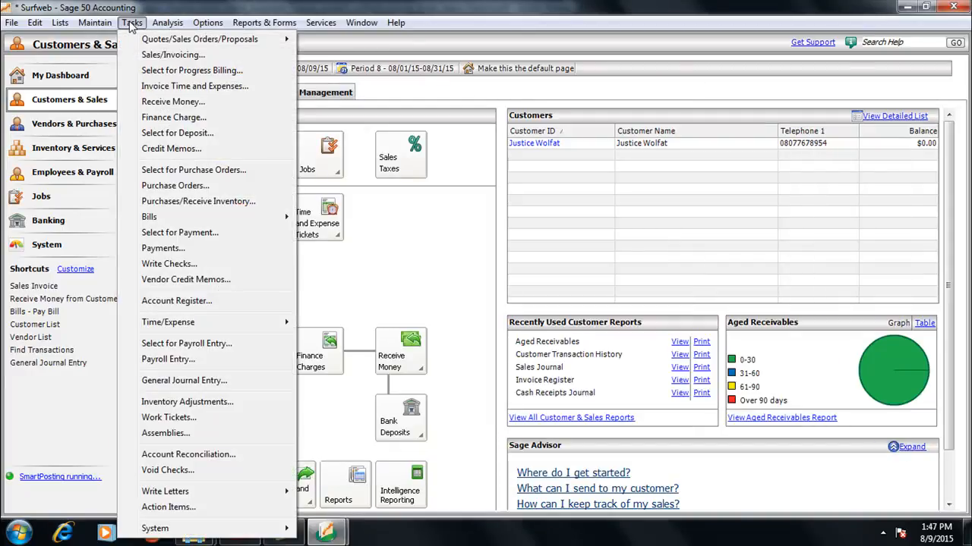
left_click(189, 108)
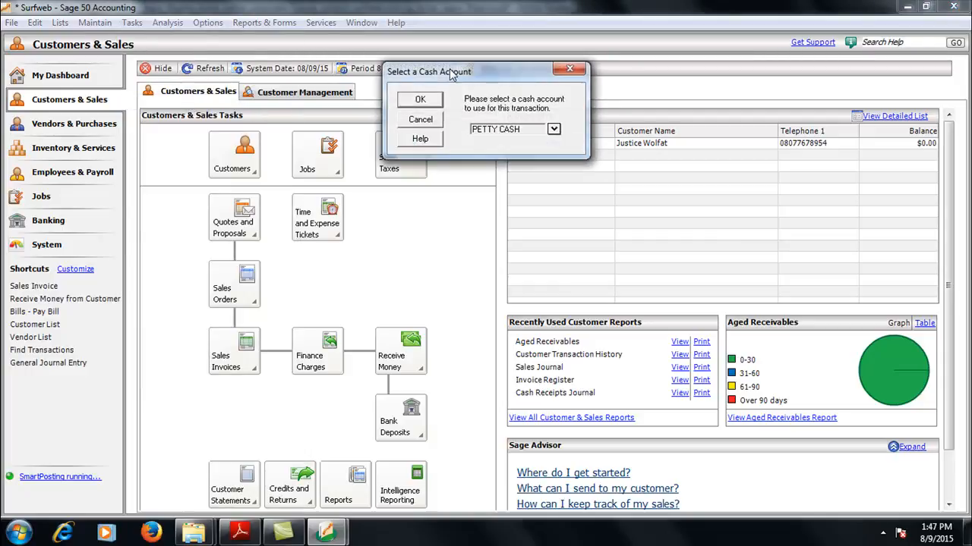
left_click_drag(450, 74, 415, 102)
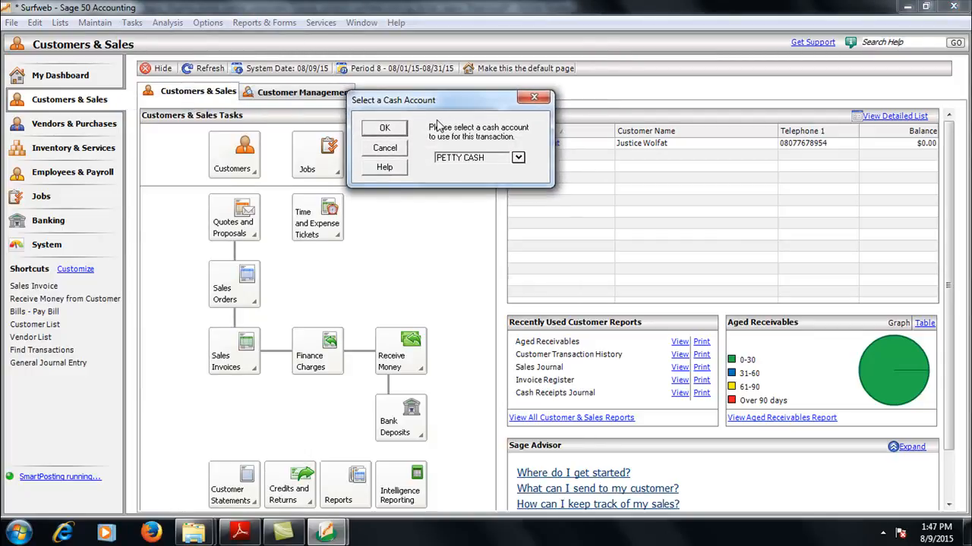
left_click(518, 158)
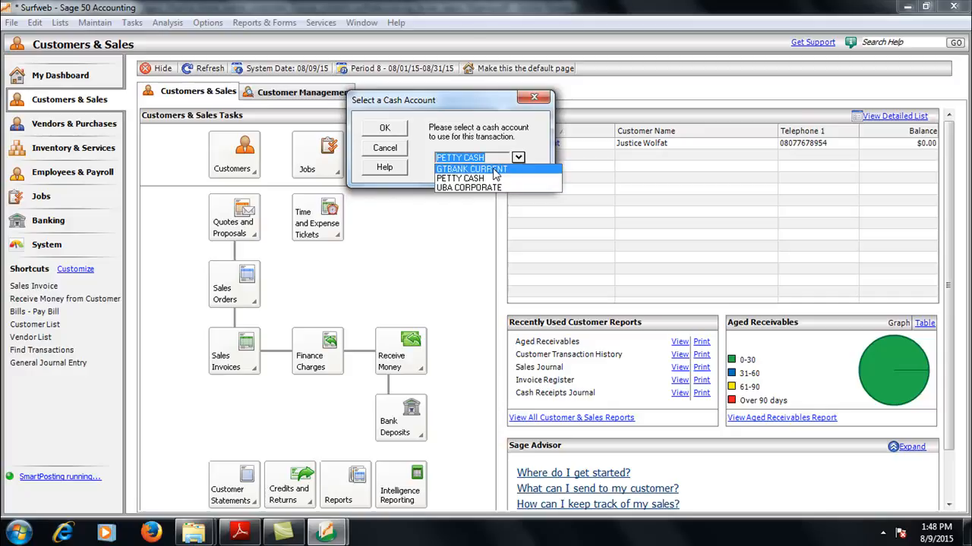
left_click(494, 171)
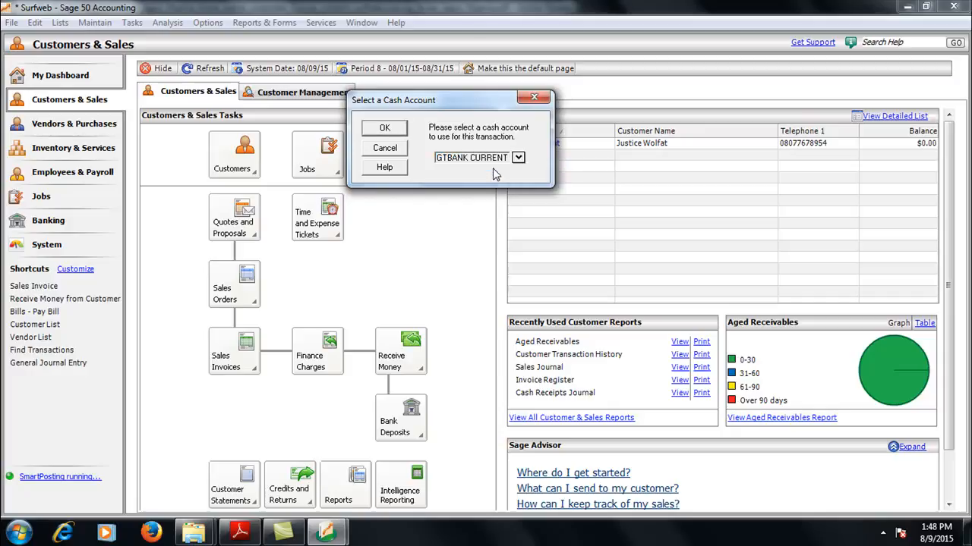
left_click(377, 129)
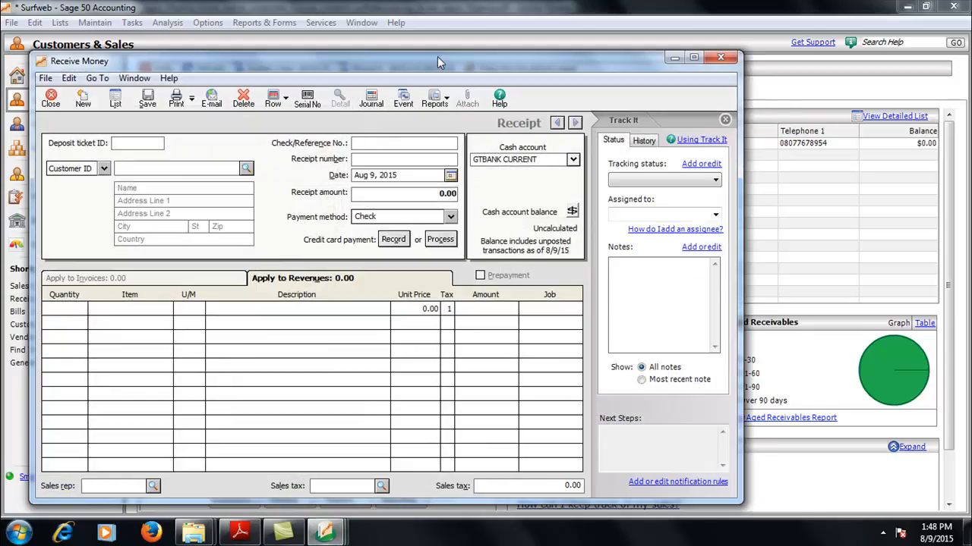
left_click_drag(414, 66, 482, 54)
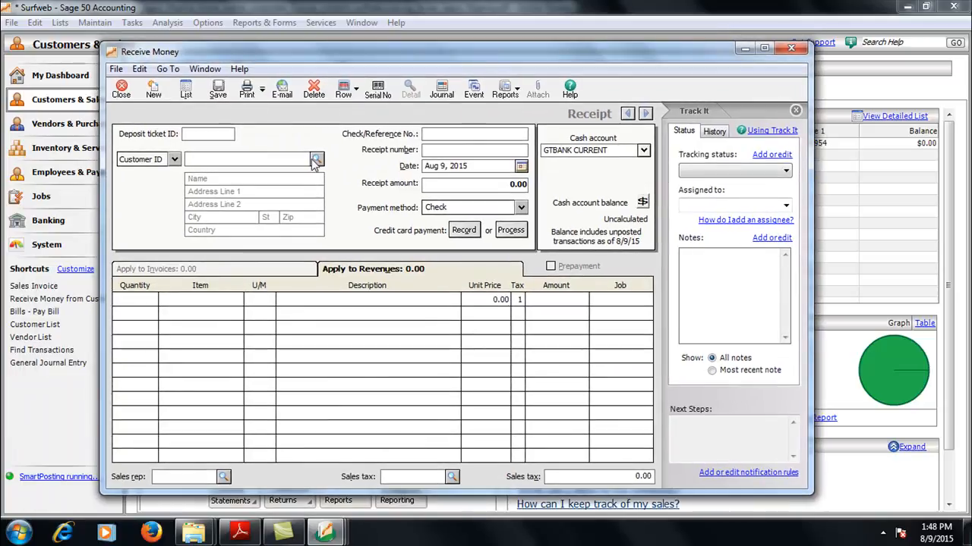
Select the listed customer for the receipt and enter check/reference number 65764 and receipt number 547478
left_click(317, 160)
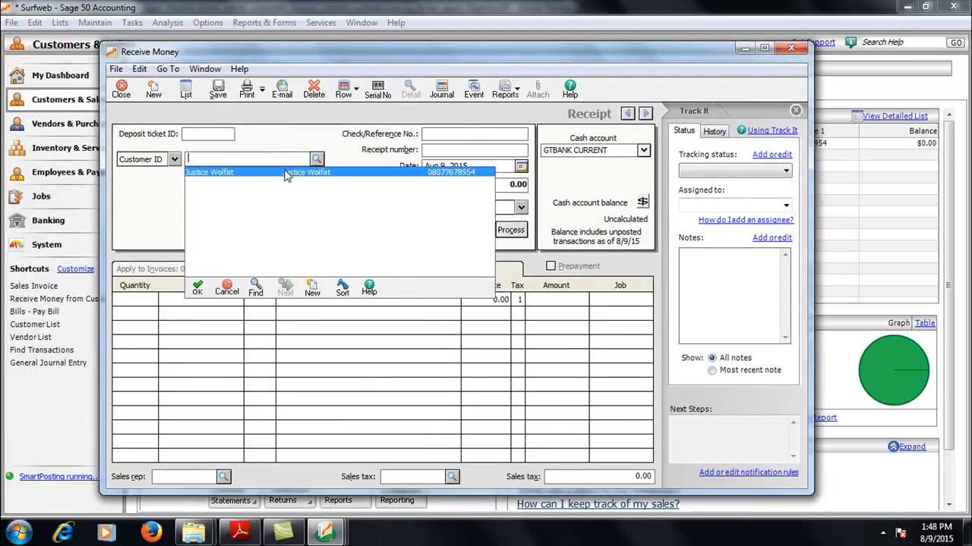
double_click(289, 175)
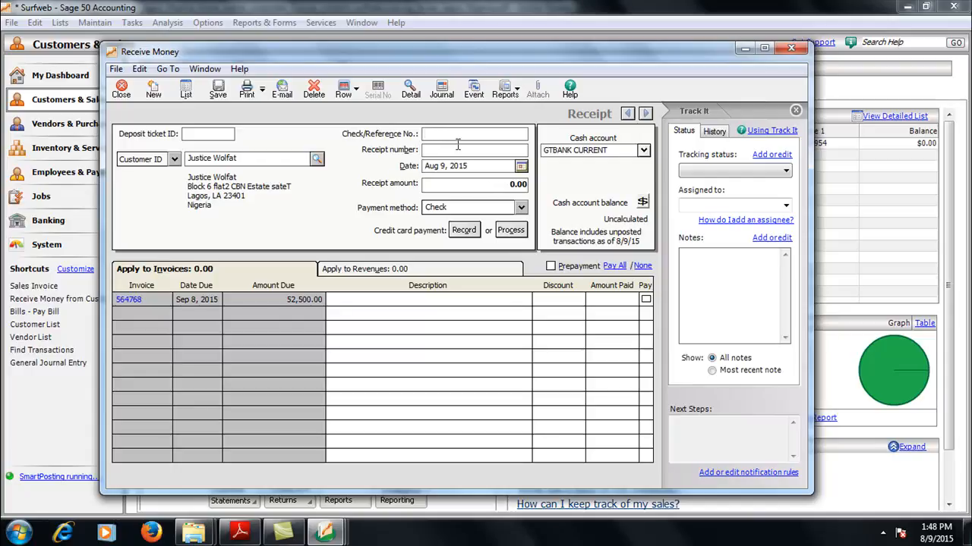
type("657648")
type("547478")
Calculate the balance of the receipt's GTBANK CURRENT cash account
left_click(643, 151)
left_click(643, 151)
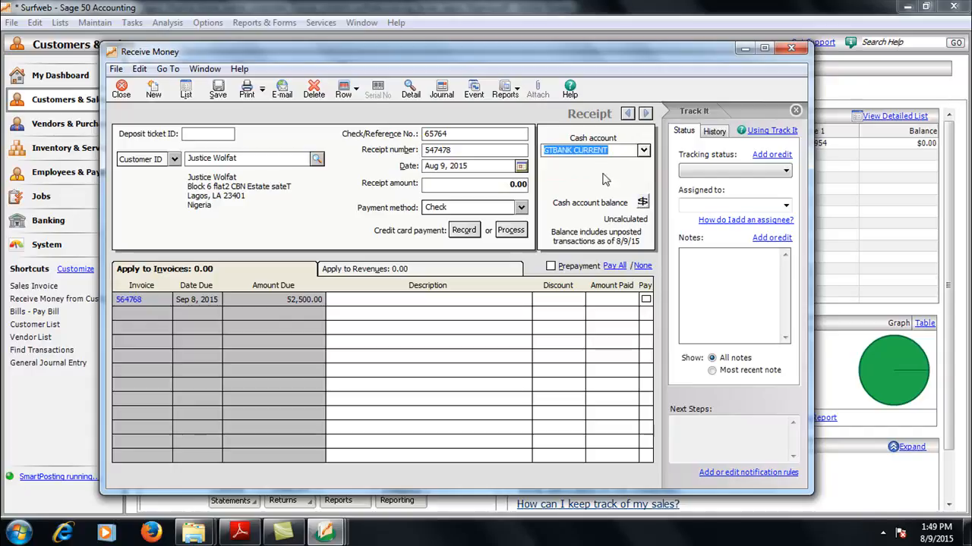
left_click(642, 202)
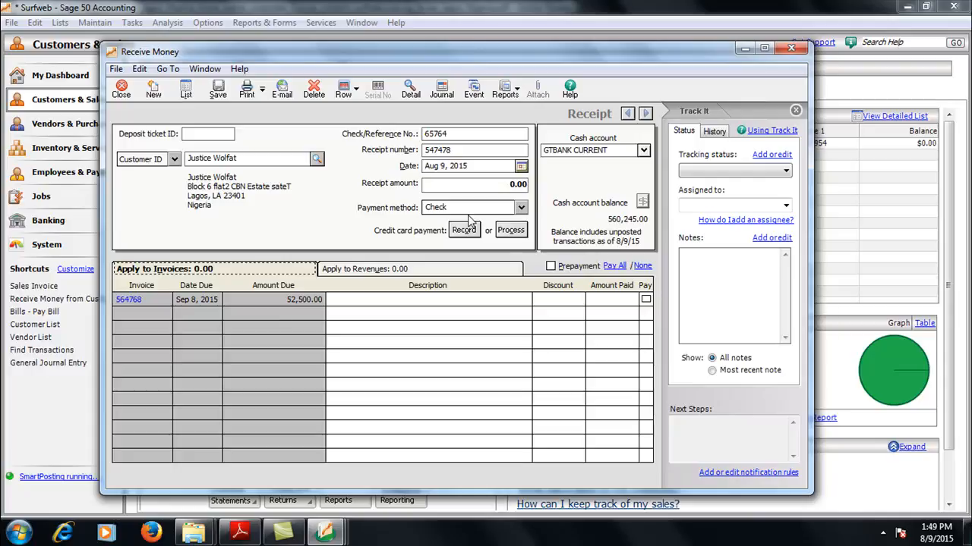
Set the receipt amount to 32,500 so it is applied to the customer's open invoice
left_click(429, 185)
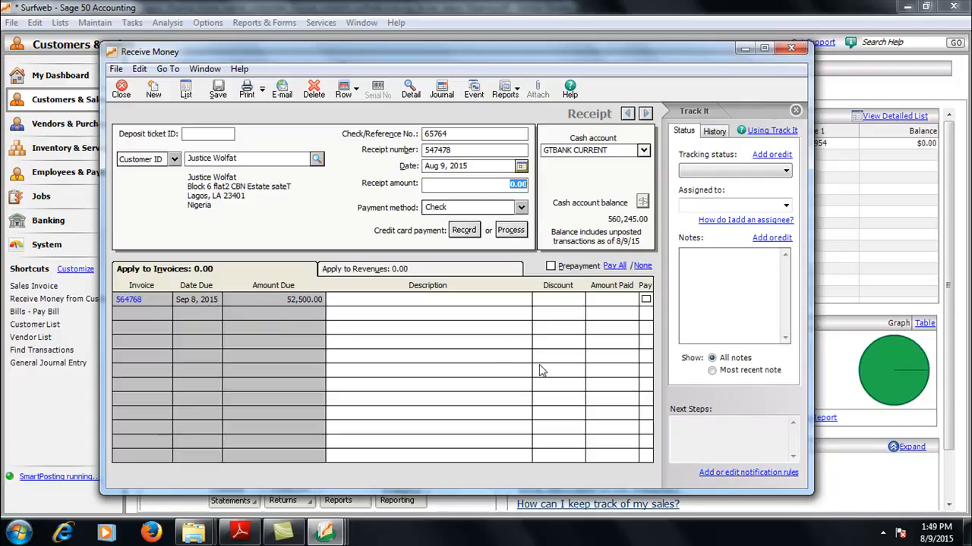
type("32500")
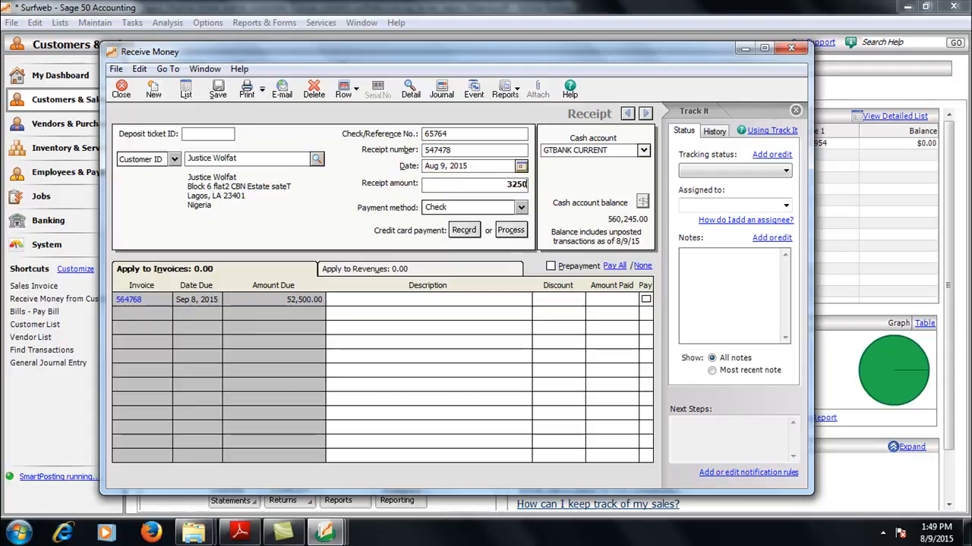
key("Tab")
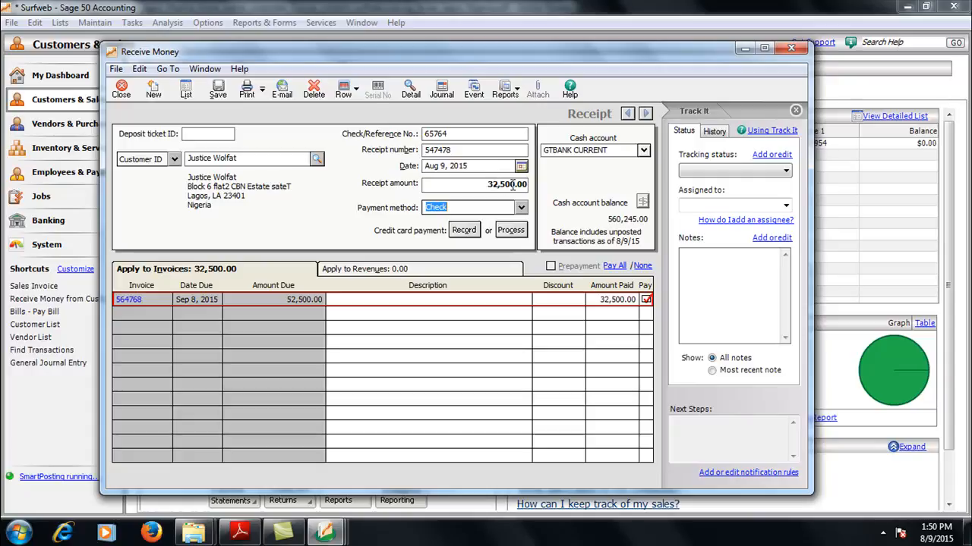
Enter "part payment for sage 50 Accounting software" as the description of the invoice payment line
left_click(375, 299)
type("part payme")
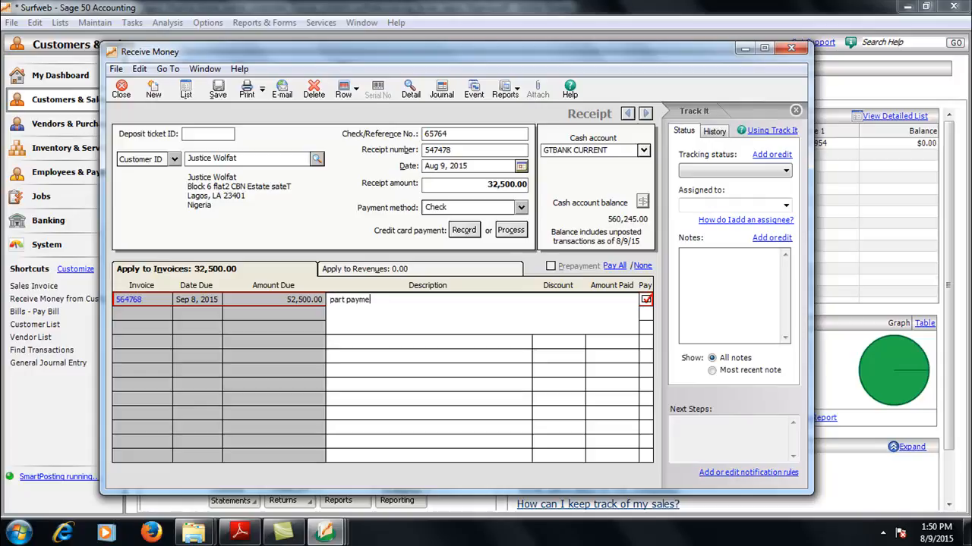
type("nt for ")
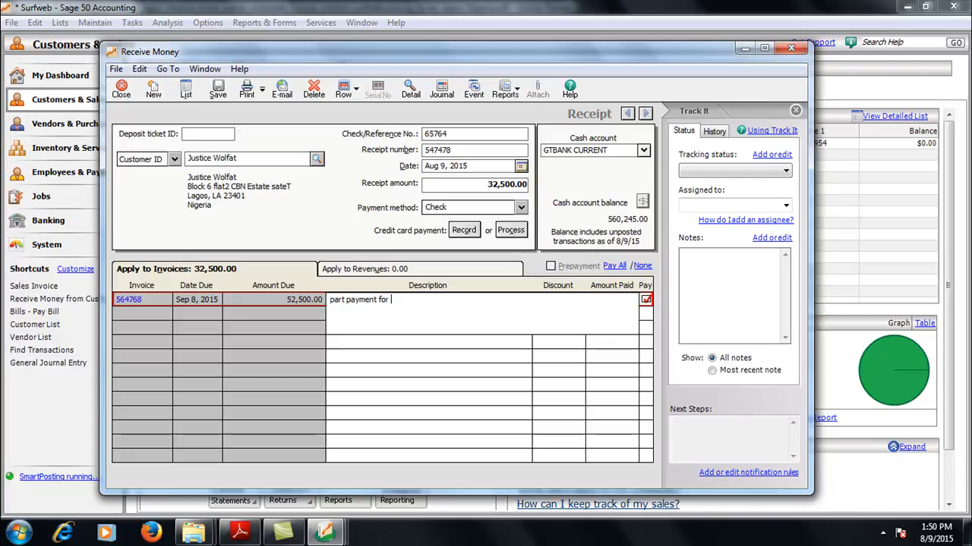
type("sage 50 Account")
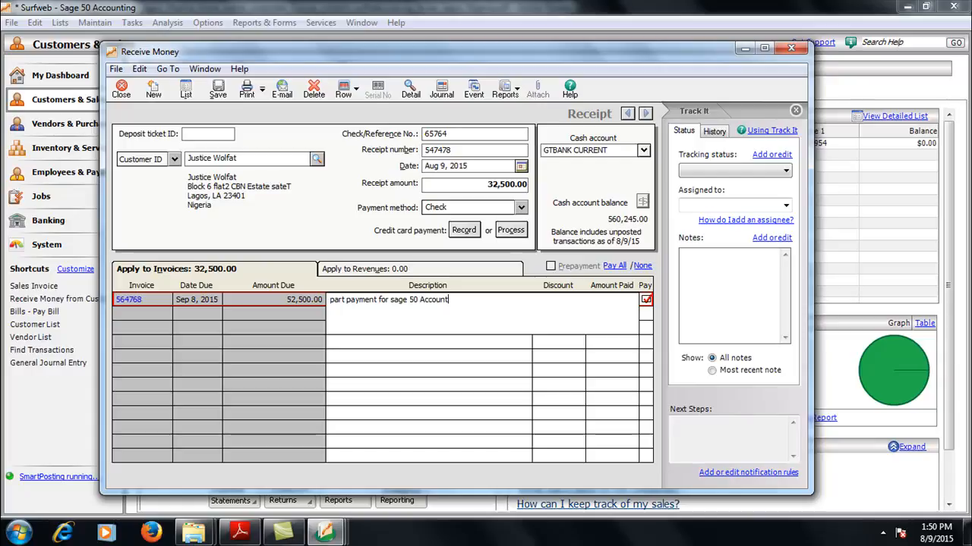
type("ing software")
key("Tab")
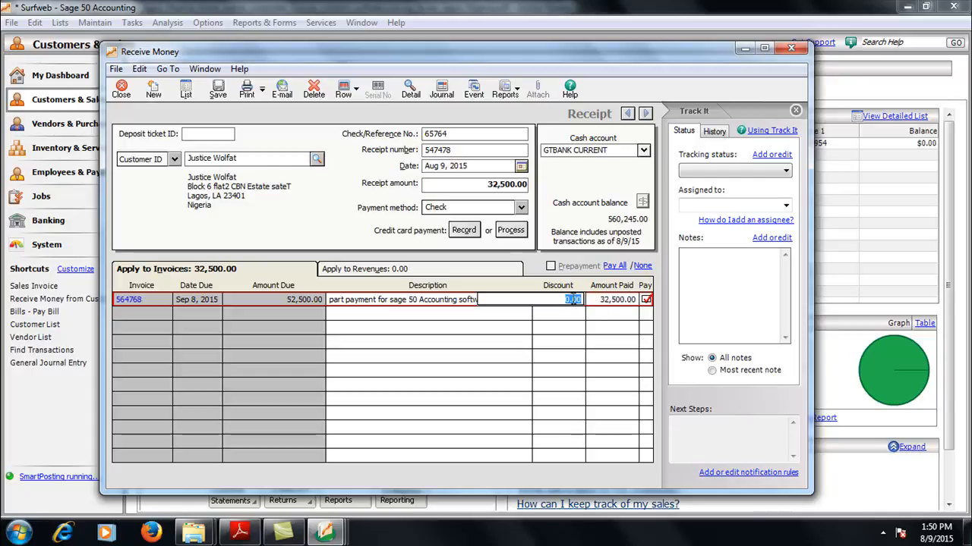
Try applying a discount of 3,250 to the invoice payment line
type("3250")
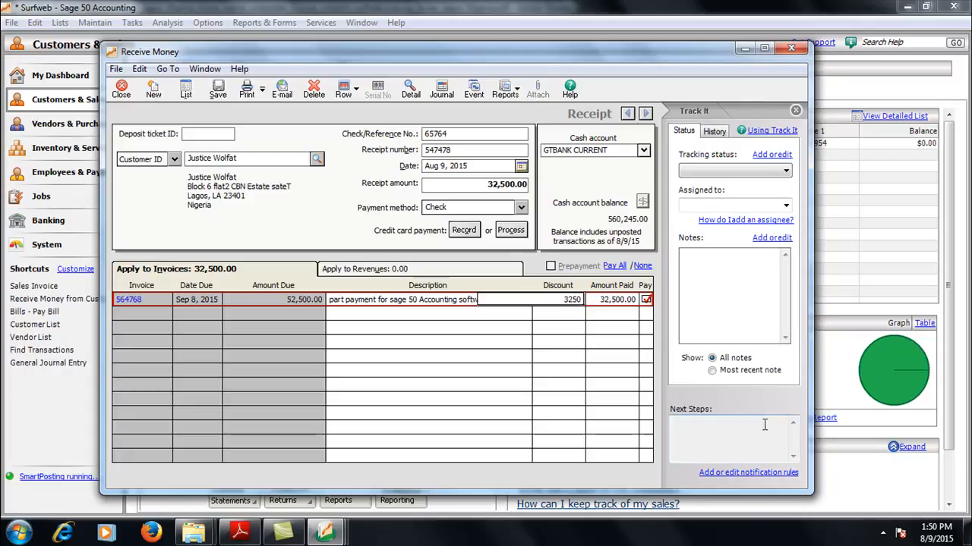
key("Tab")
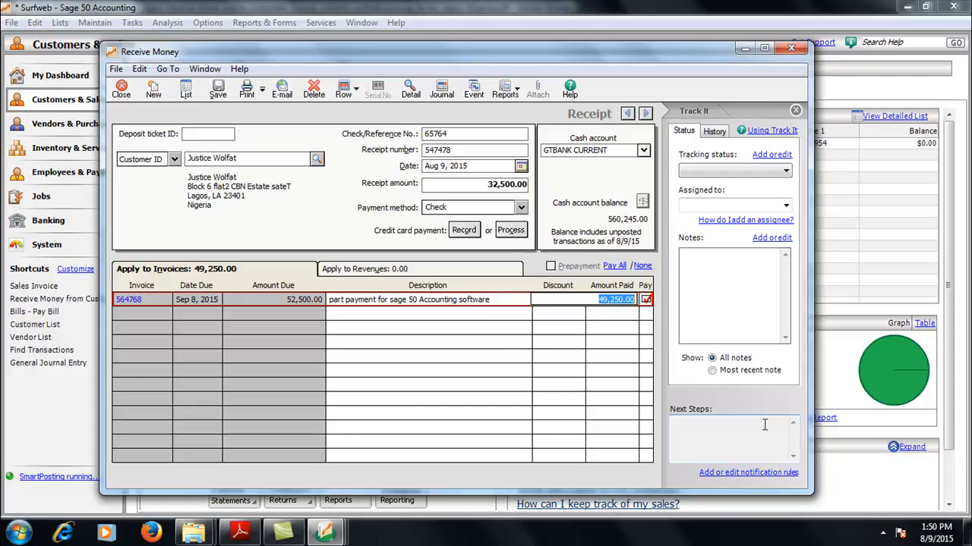
key("Tab")
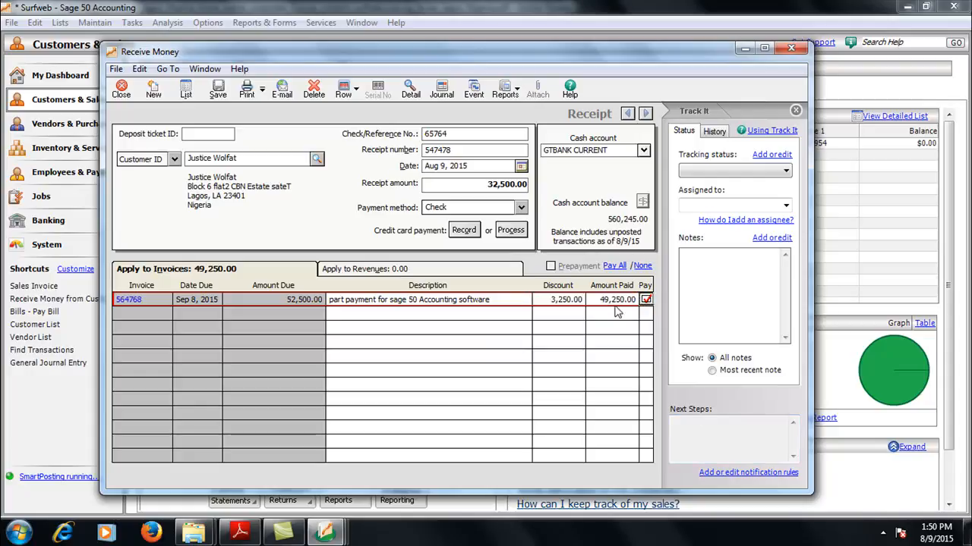
Clear the discount from the invoice payment line
left_click(562, 301)
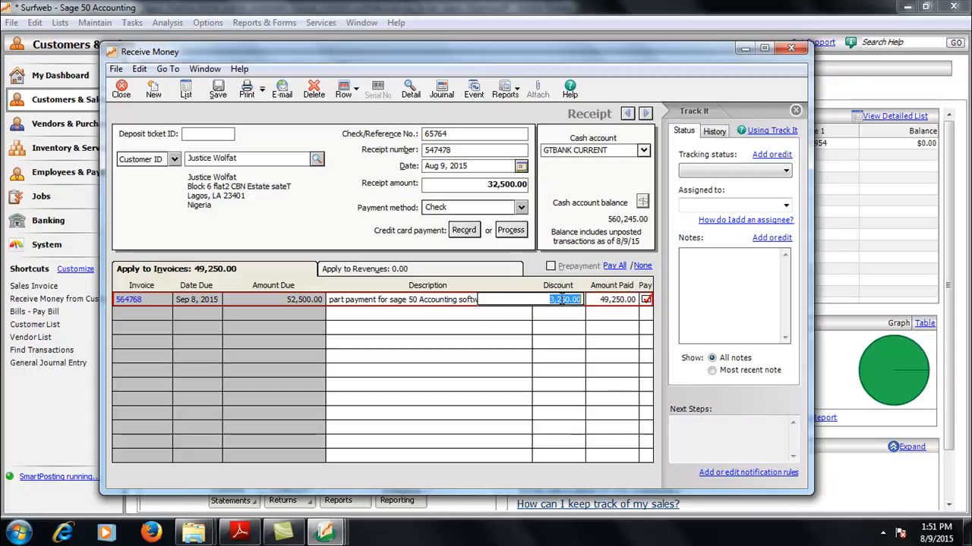
key("BackSpace")
key("Tab")
key("Tab")
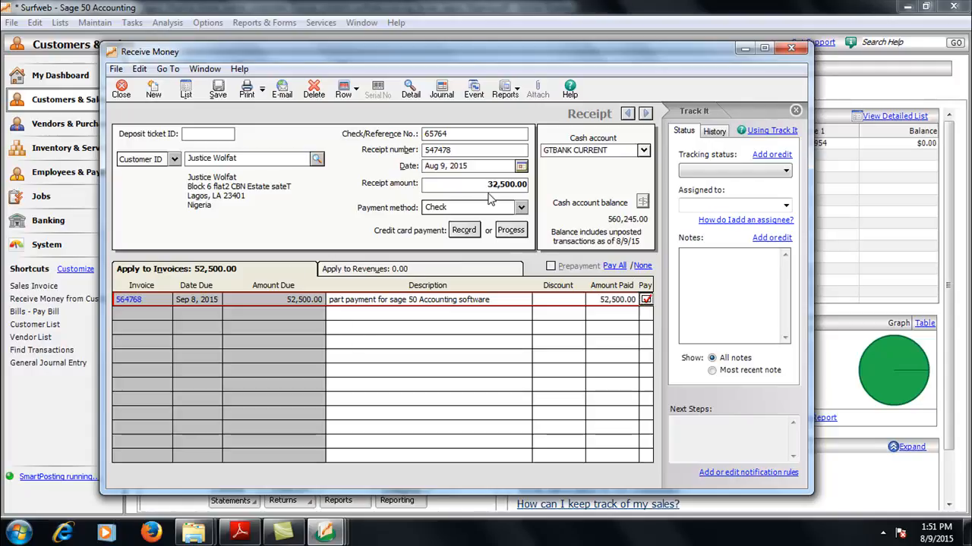
Clear the amount paid on the invoice line by unmarking the invoice for payment
left_click(616, 303)
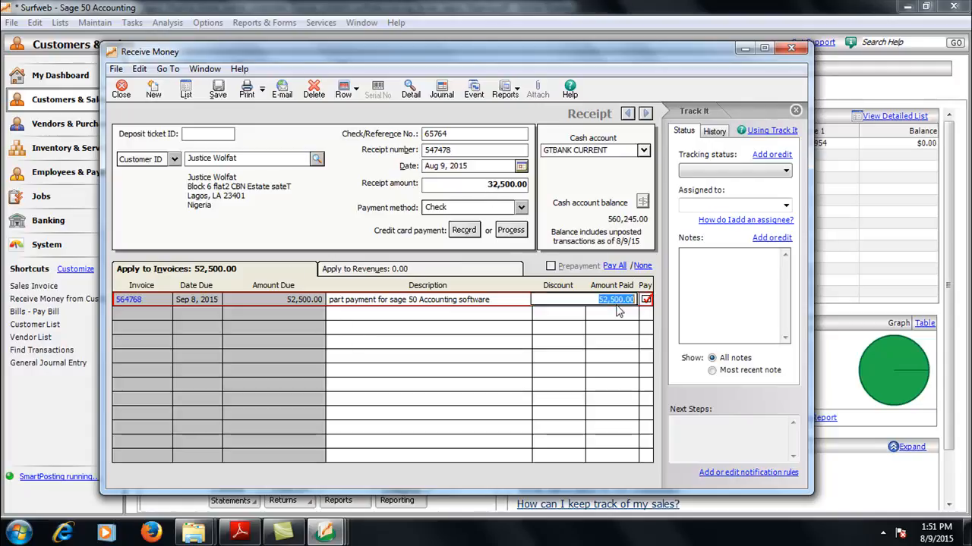
key("BackSpace")
left_click(646, 299)
left_click(646, 300)
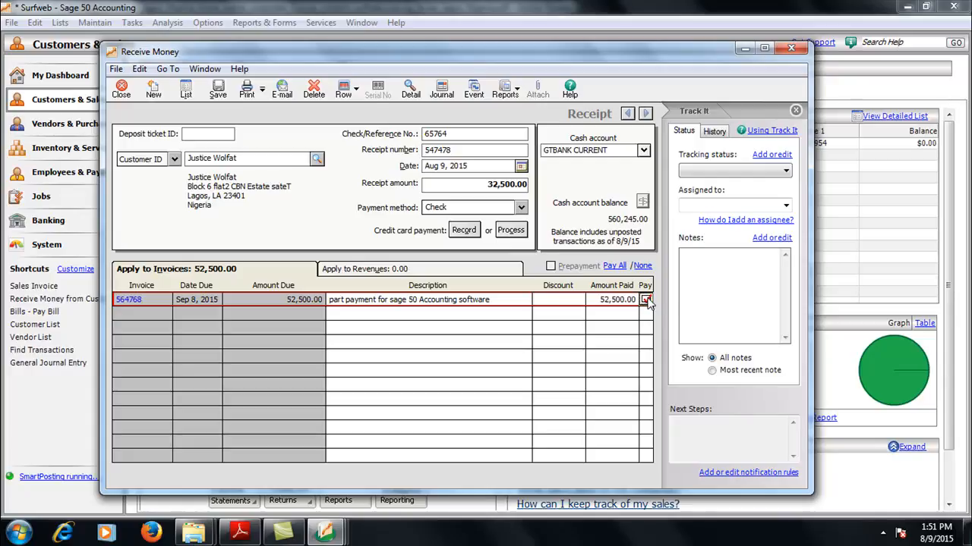
left_click(646, 300)
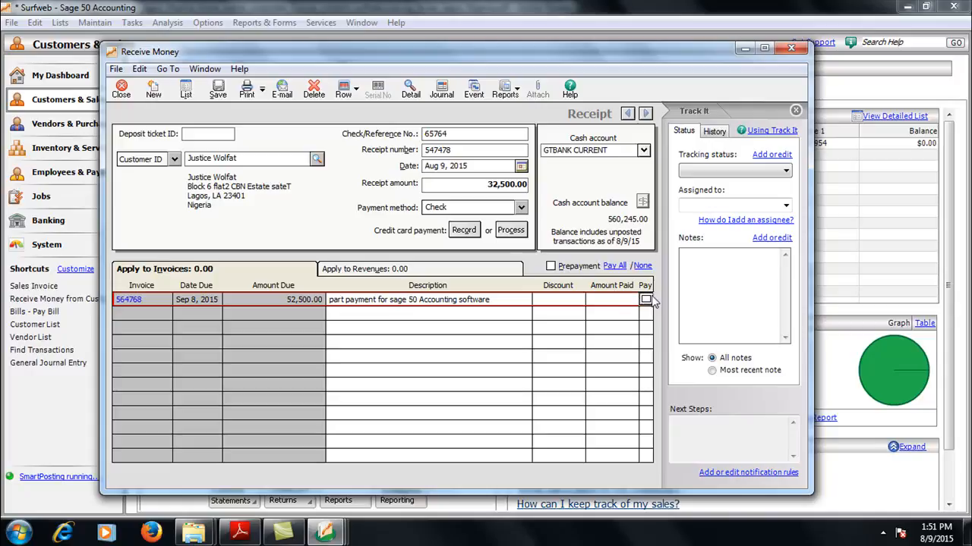
Re-enter the receipt amount as 32,500 to apply it to the invoice, and save the receipt
left_click(526, 184)
key("BackSpace")
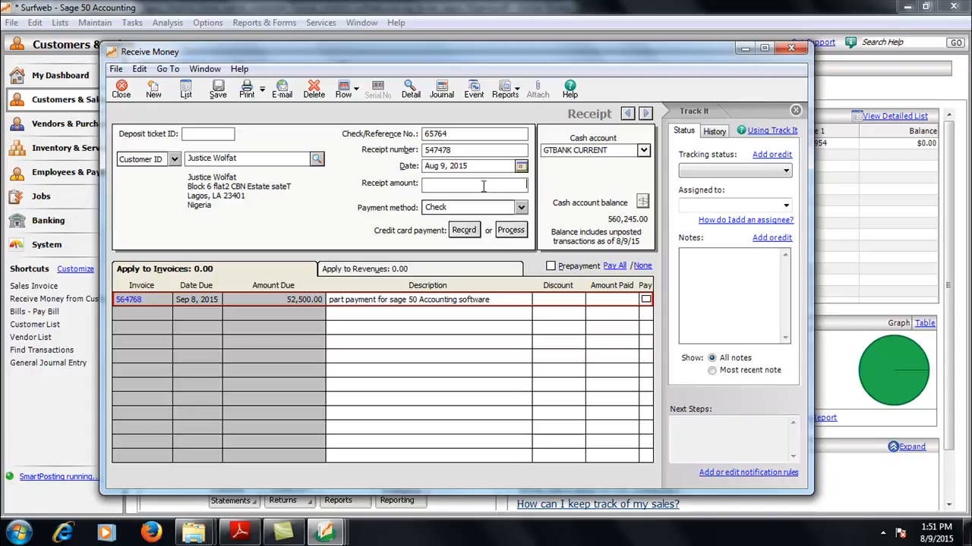
type("32500")
key("Tab")
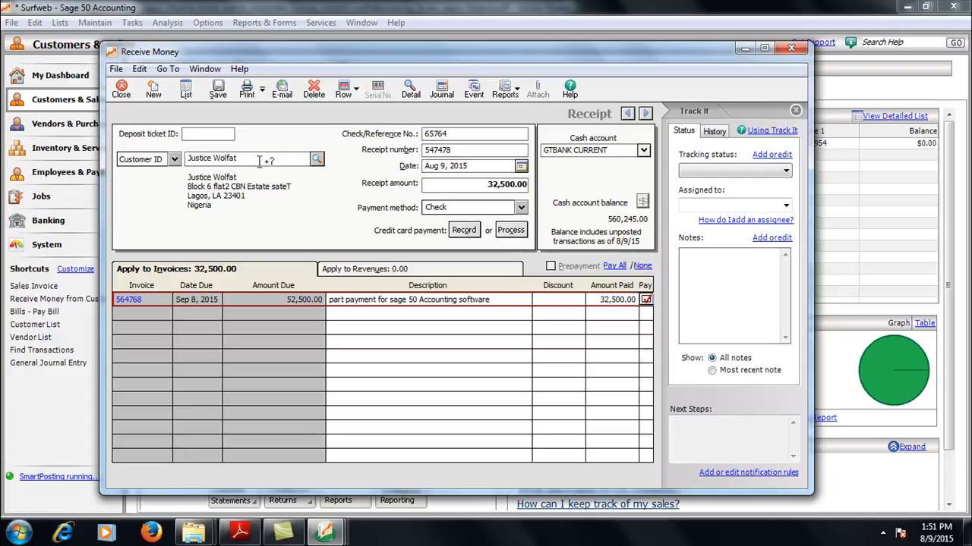
left_click(218, 91)
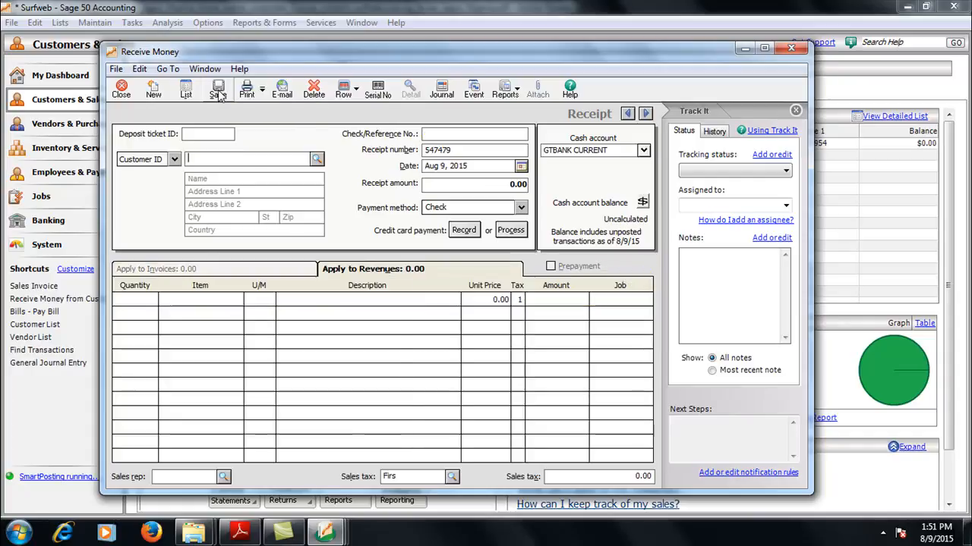
Recalculate the GTBANK CURRENT cash account balance and close the Receive Money window
left_click(642, 201)
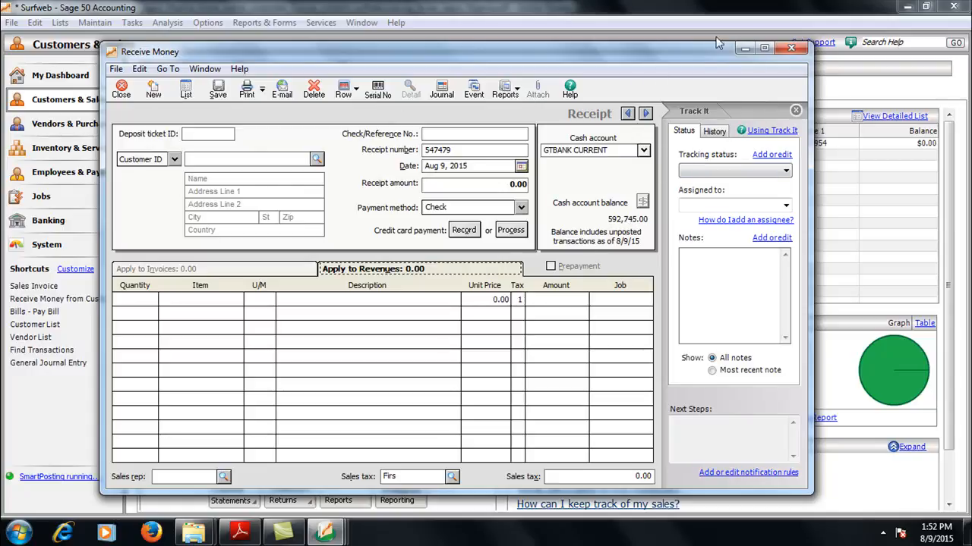
left_click(791, 49)
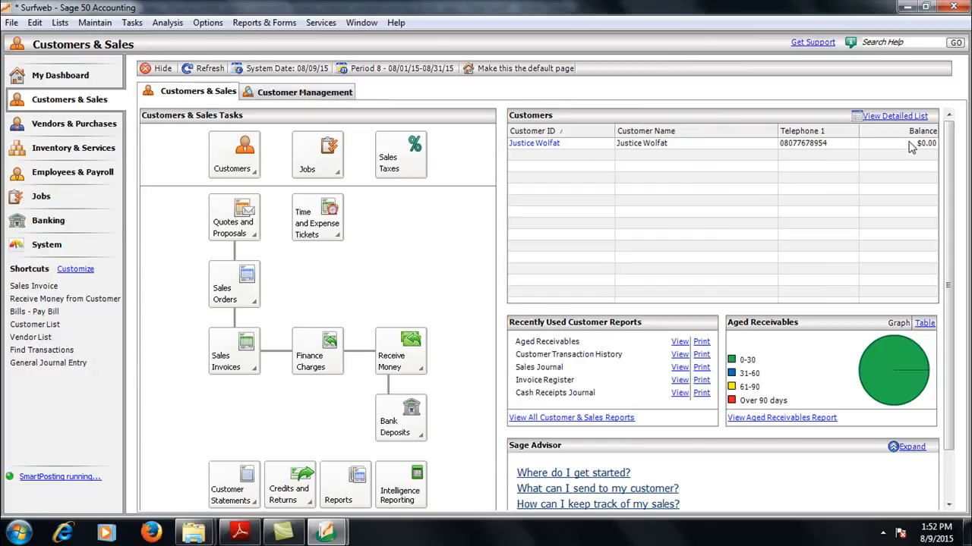
Open the customer's record from the customer list and display the Customer Ledgers report for that customer
left_click(535, 146)
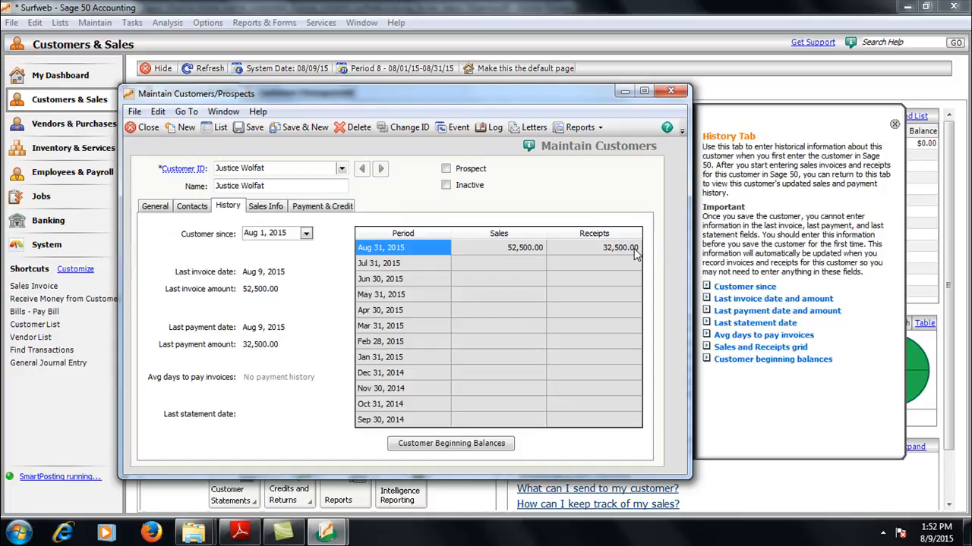
left_click(594, 129)
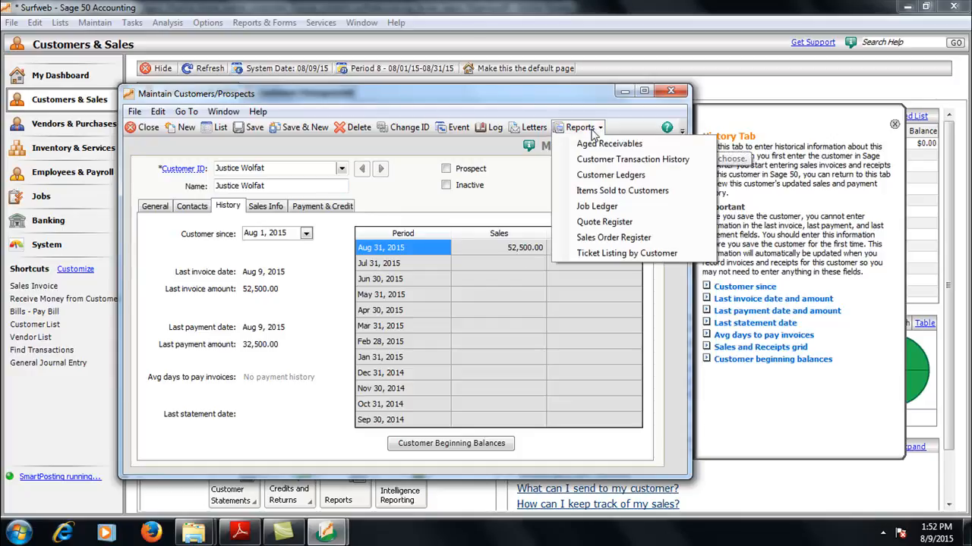
left_click(601, 176)
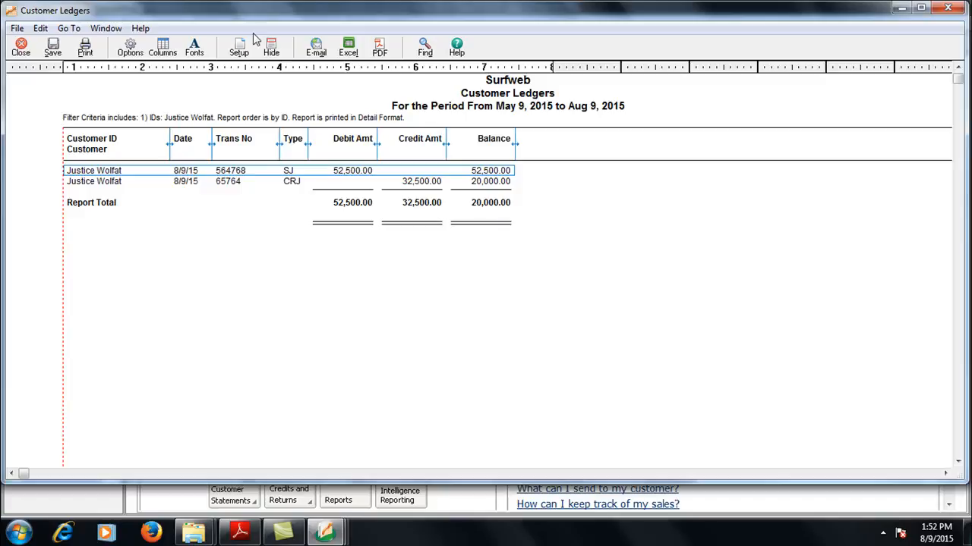
Close the ledger report and the customer record, and start a new Receive Money entry for the same customer
left_click(21, 48)
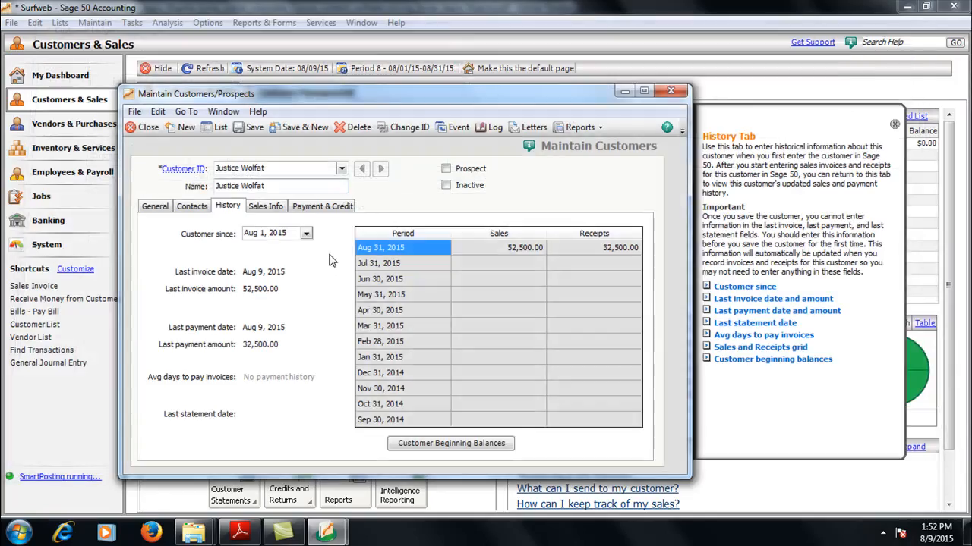
left_click(669, 92)
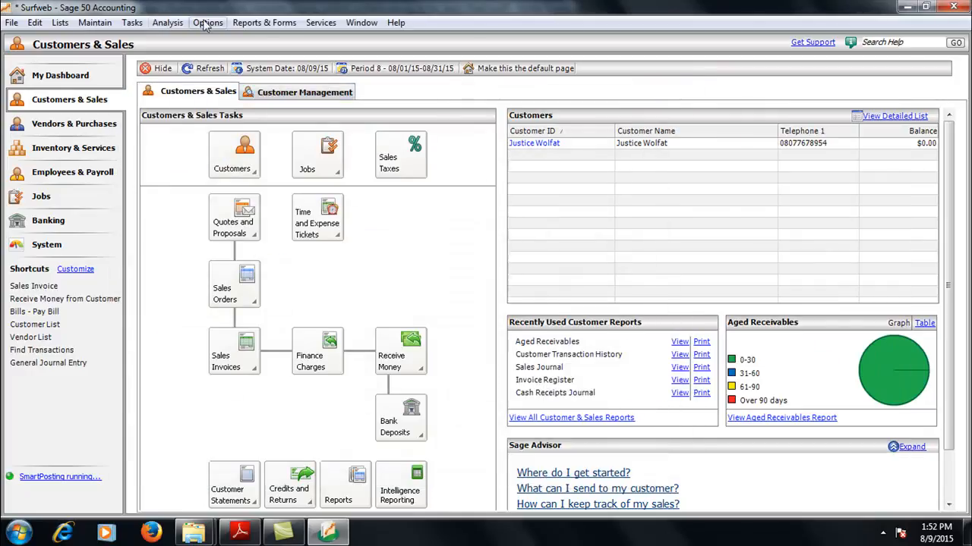
left_click(131, 23)
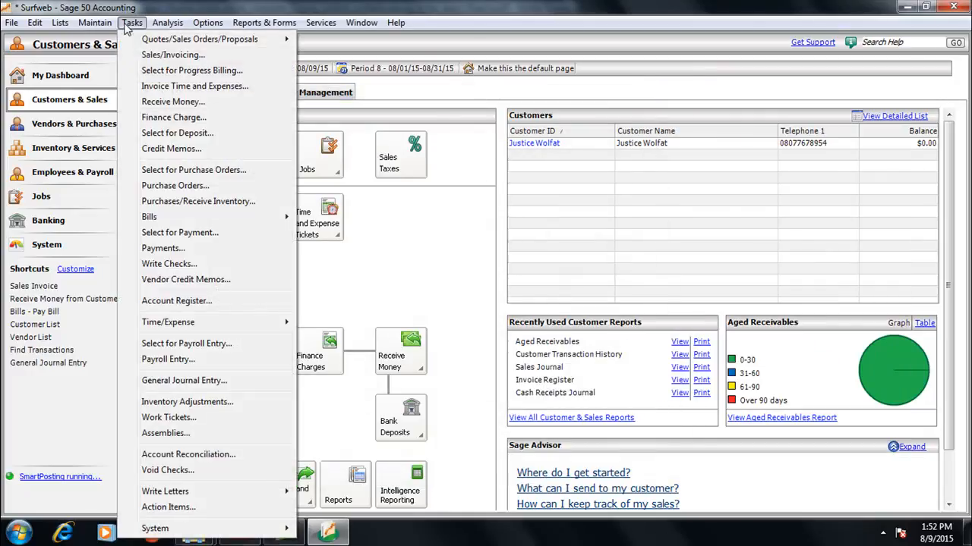
left_click(174, 105)
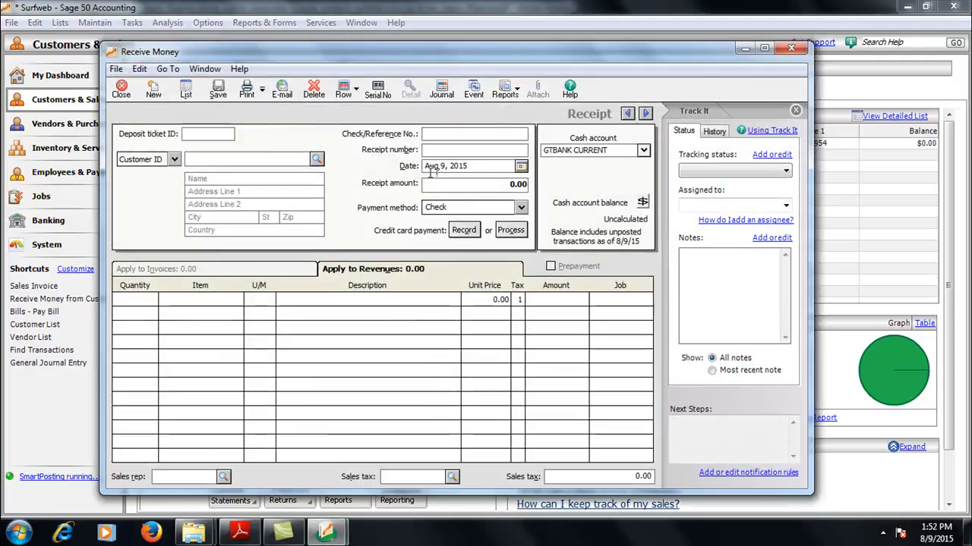
left_click(316, 160)
left_click(293, 174)
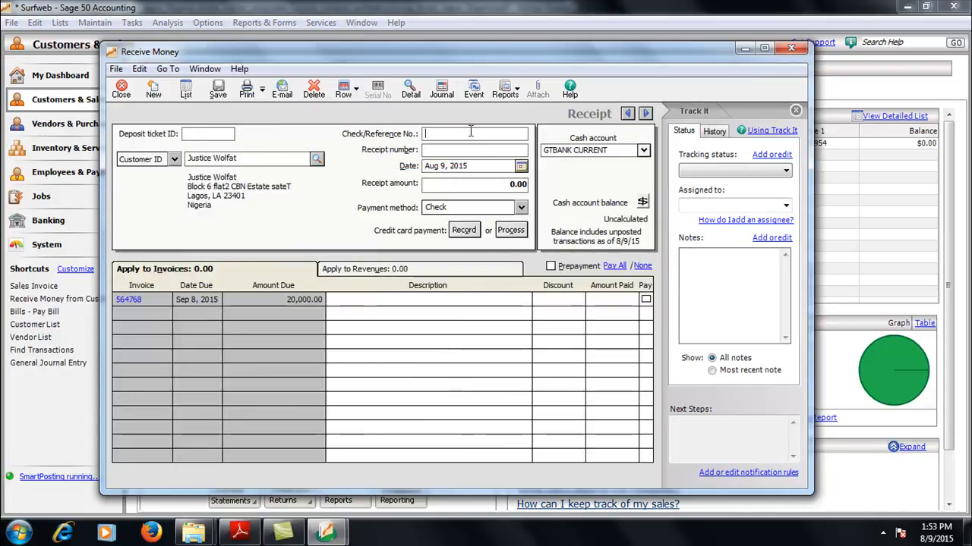
Enter check/reference number 563788, receipt number 547484 and a receipt amount of 20,000 to pay the open invoice
type("563788")
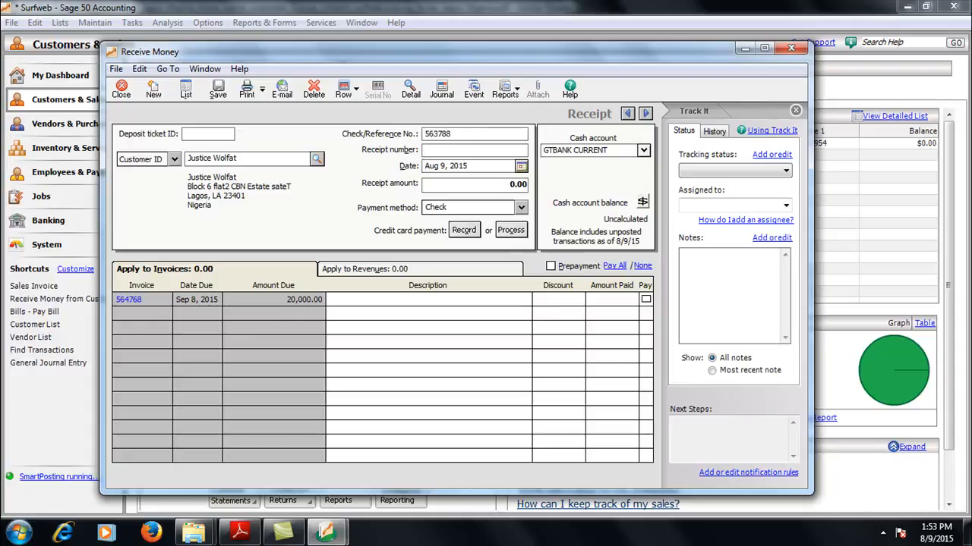
key("Tab")
type("5474848")
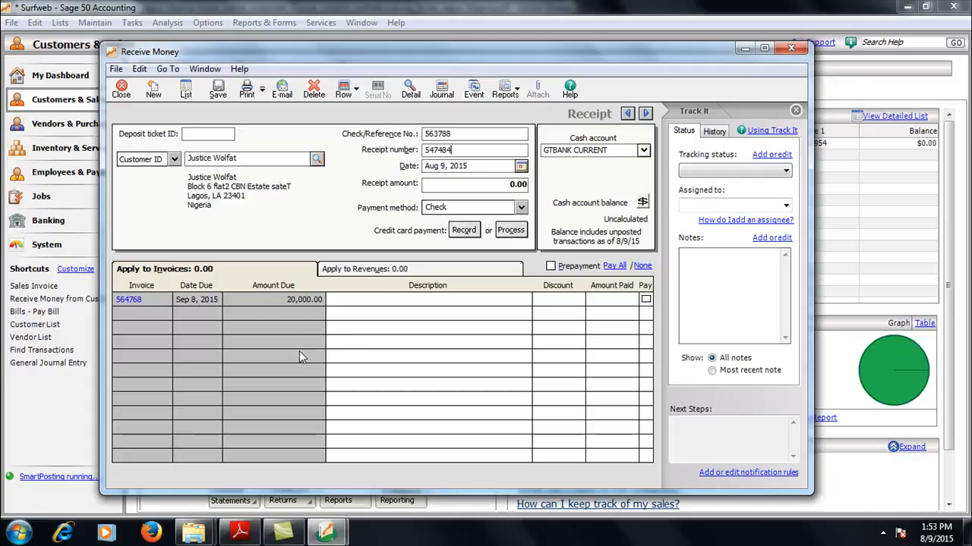
left_click(497, 184)
type("20000")
key("Tab")
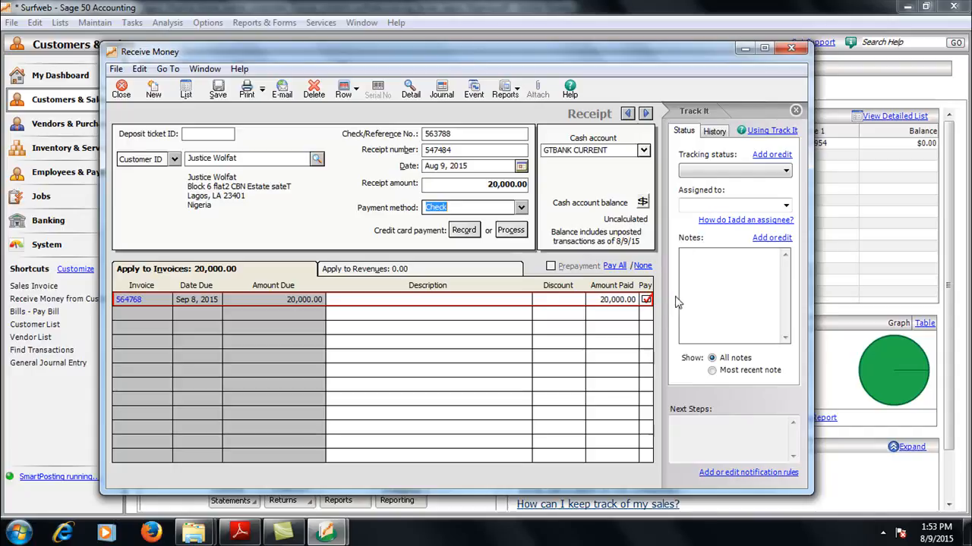
Describe the invoice line as "balance payment for sage 50 Accounting", then save the receipt and close the Receive Money window
left_click(428, 301)
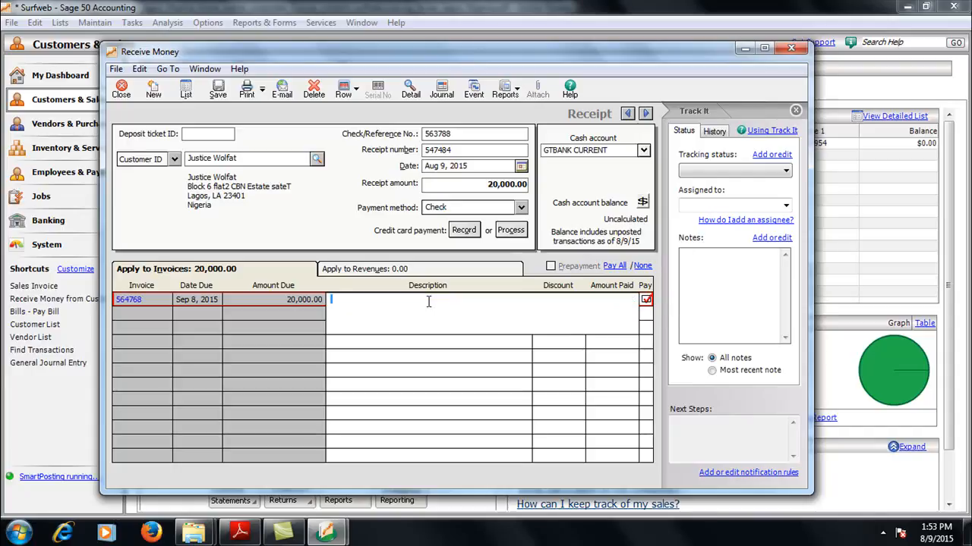
type("balance payment for sage")
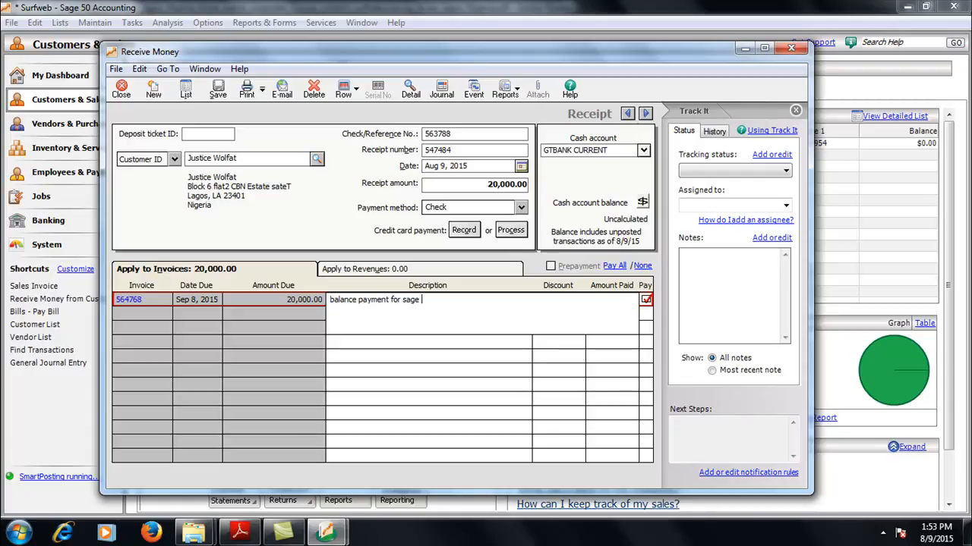
type("50 Accounting")
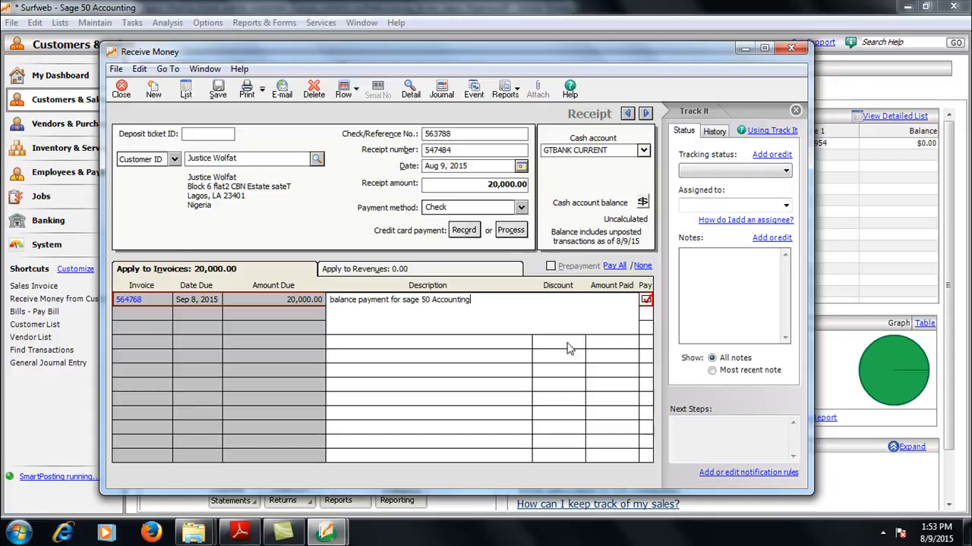
key("Tab")
left_click(217, 91)
left_click(119, 88)
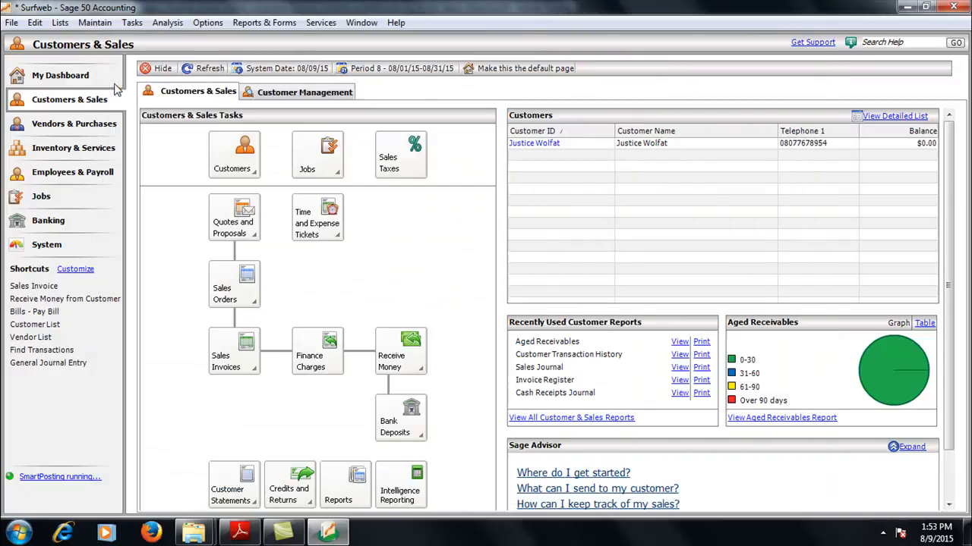
Open the customer's record and check the sales and payment history
left_click(95, 22)
left_click(118, 42)
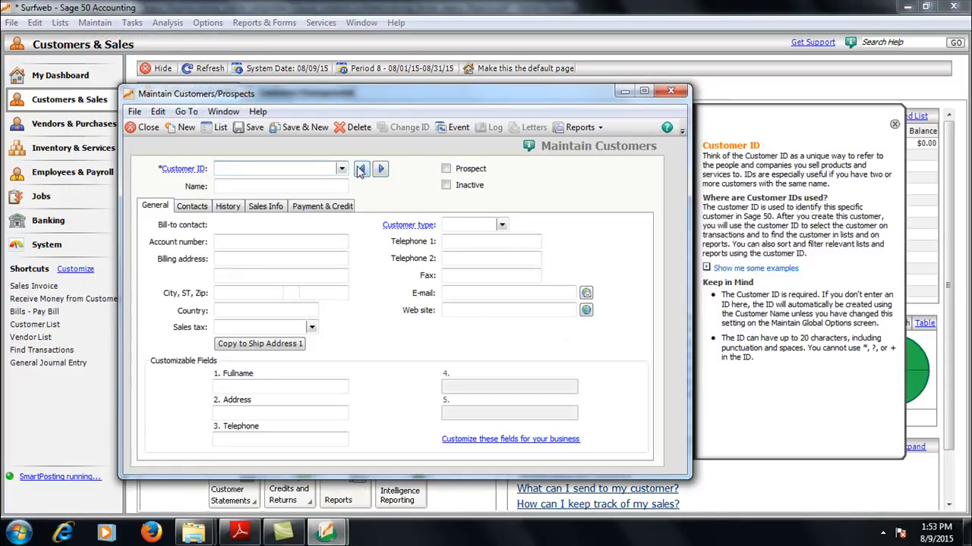
left_click(342, 168)
left_click(315, 186)
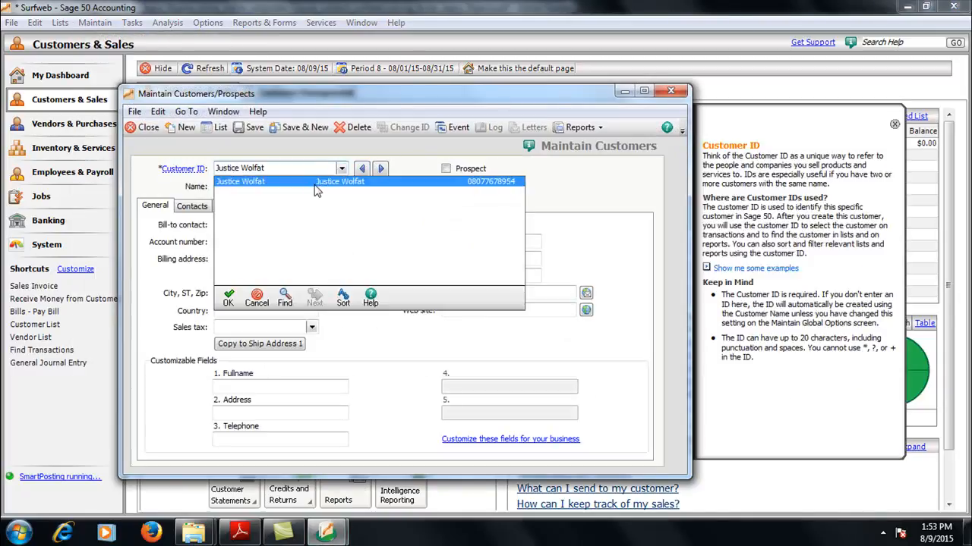
left_click(230, 208)
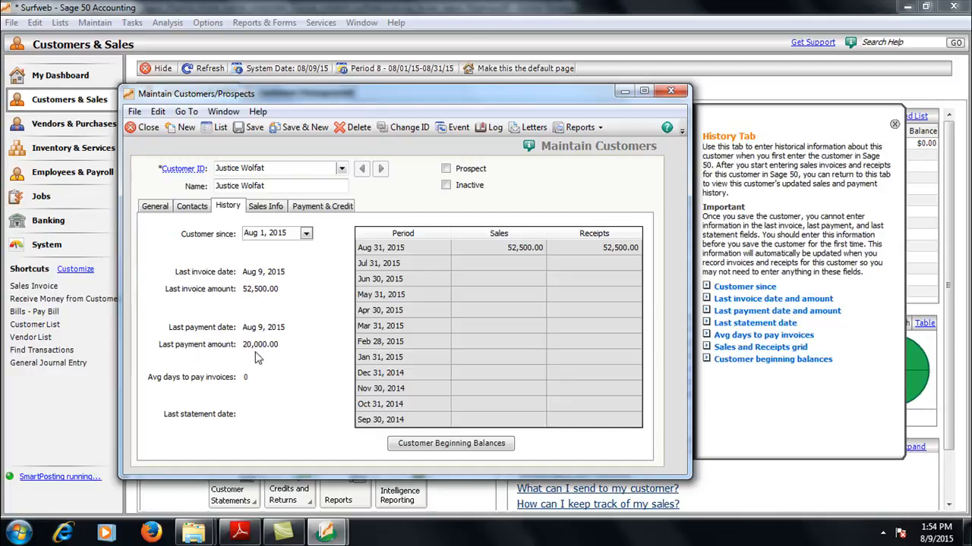
Display the Customer Ledgers report for the customer and view its print options without printing
left_click(607, 129)
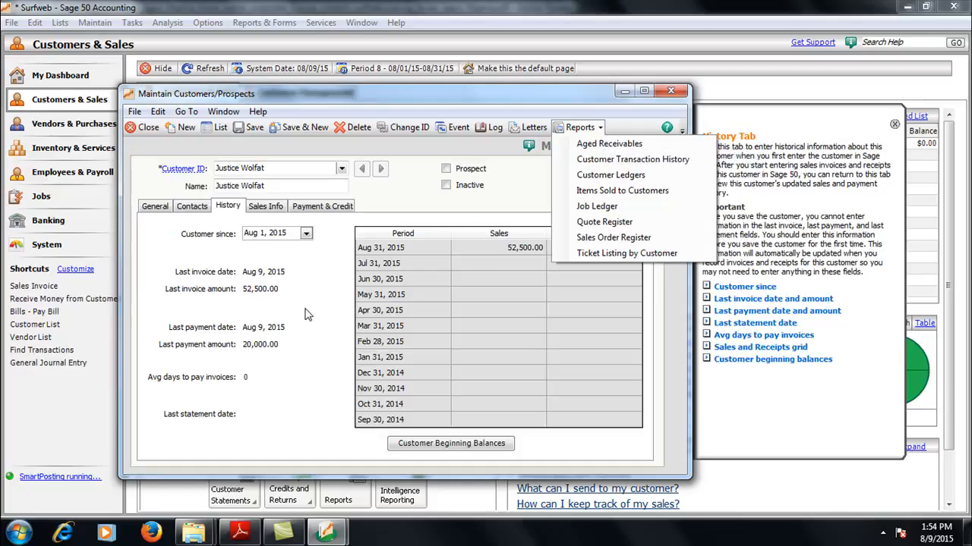
left_click(605, 176)
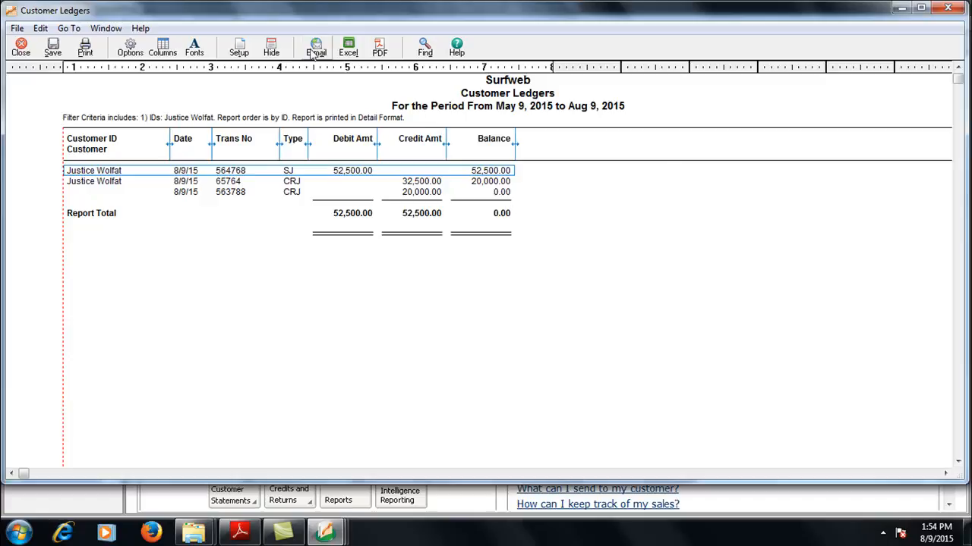
left_click(85, 50)
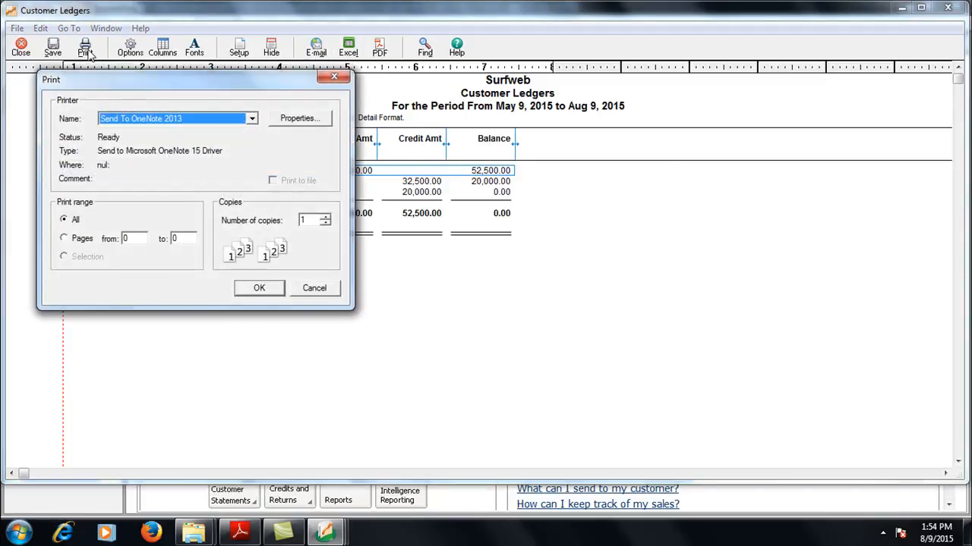
left_click(333, 78)
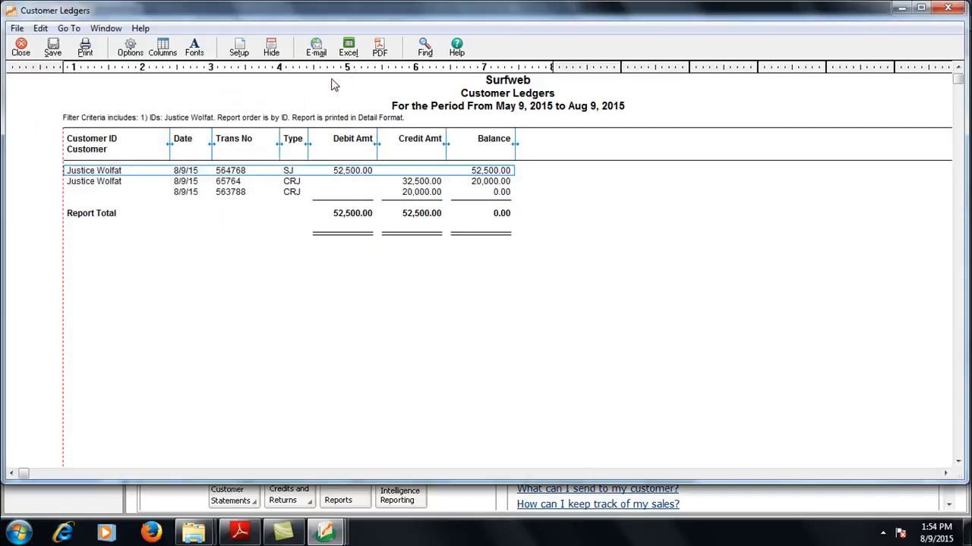
Export the ledger report to the Desktop as a PDF named Customer Ledgers 08092015
left_click(377, 50)
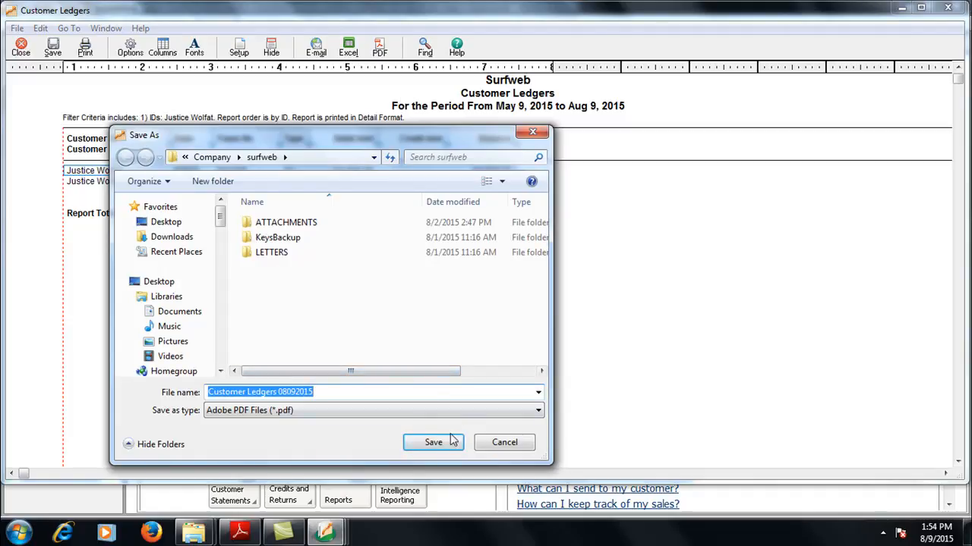
left_click(165, 223)
left_click(433, 442)
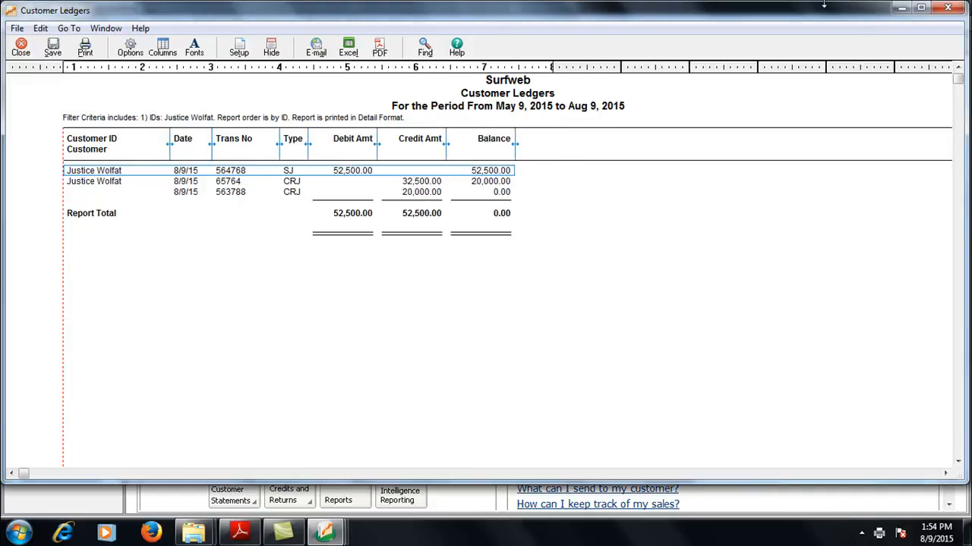
Minimize the report, browse to the Desktop folder in Windows Explorer and open the Customer Ledgers 08092015 PDF to examine it
left_click(895, 9)
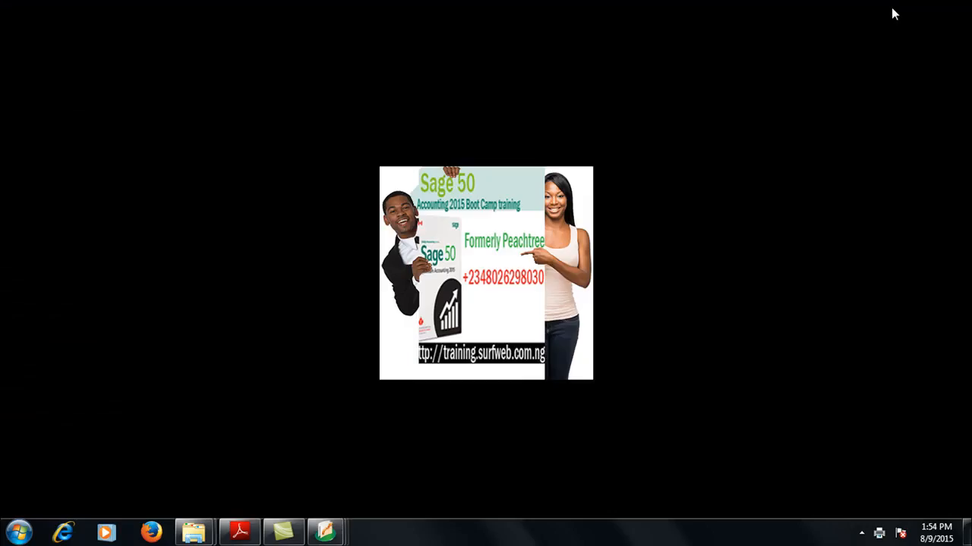
left_click(19, 533)
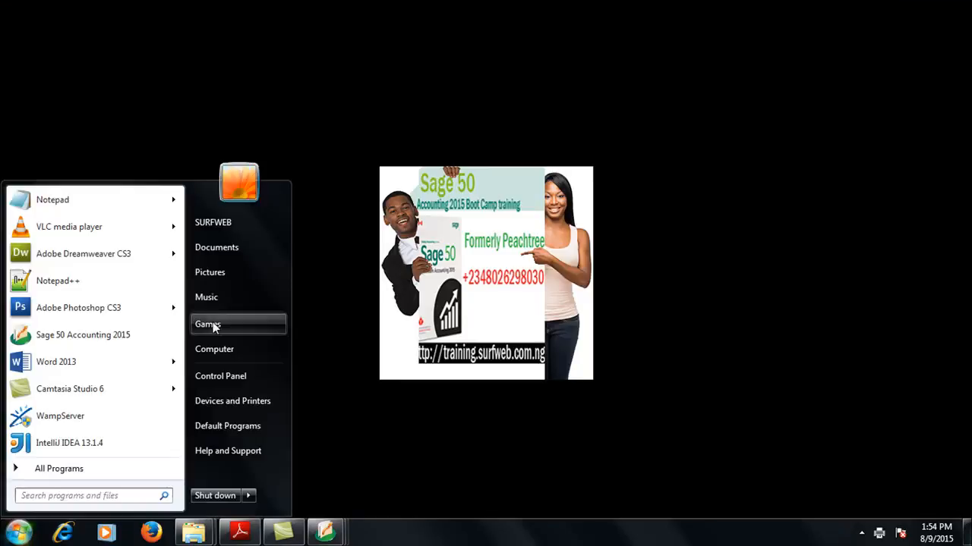
left_click(208, 247)
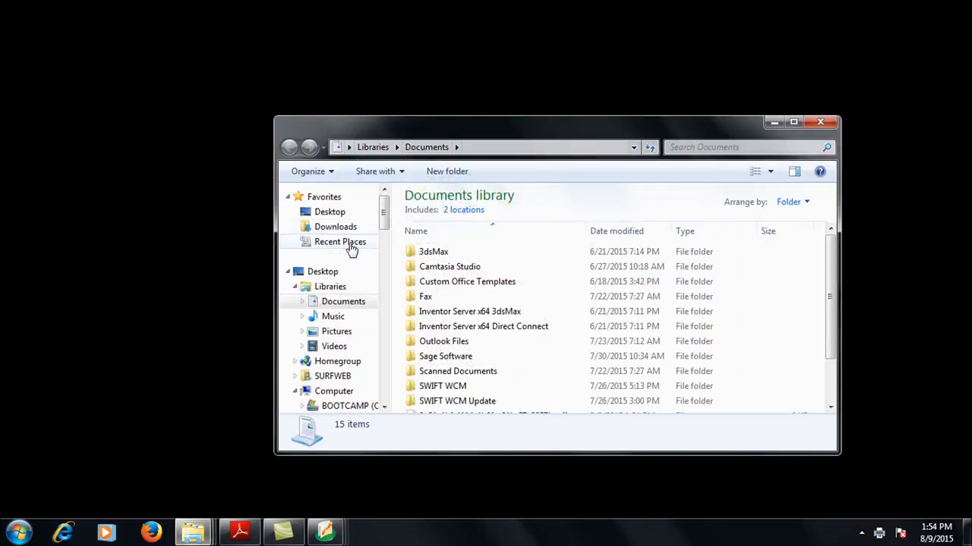
left_click(332, 278)
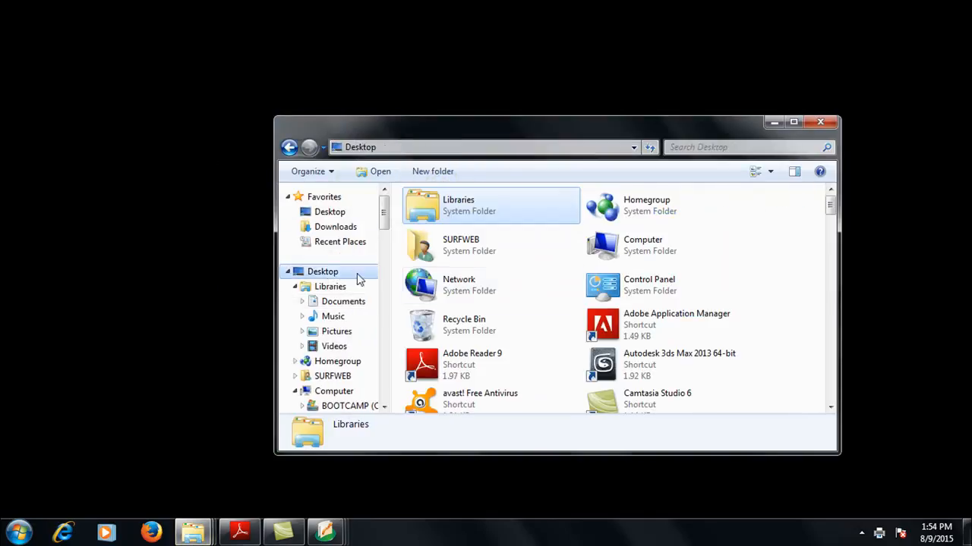
left_click(672, 331)
type("camera")
key("c")
key("c")
key("c")
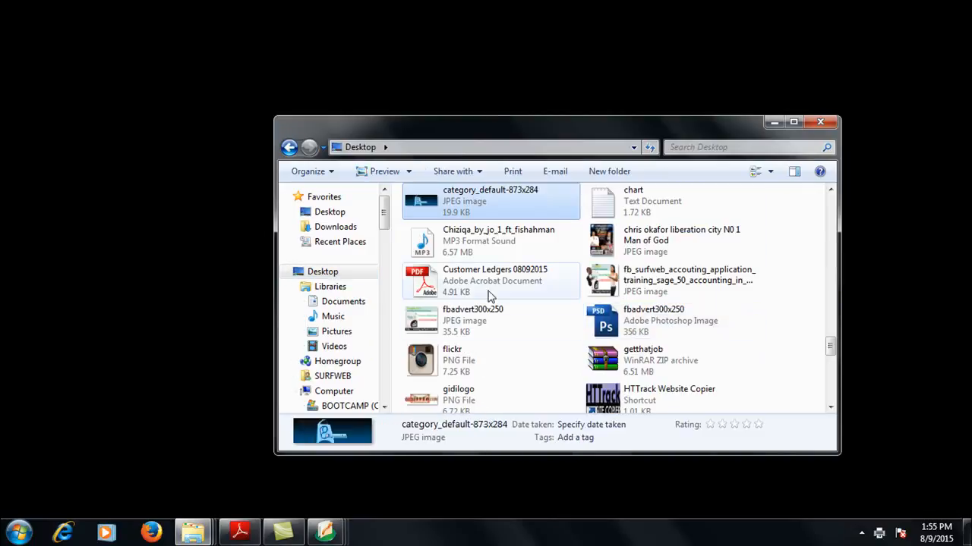
double_click(471, 287)
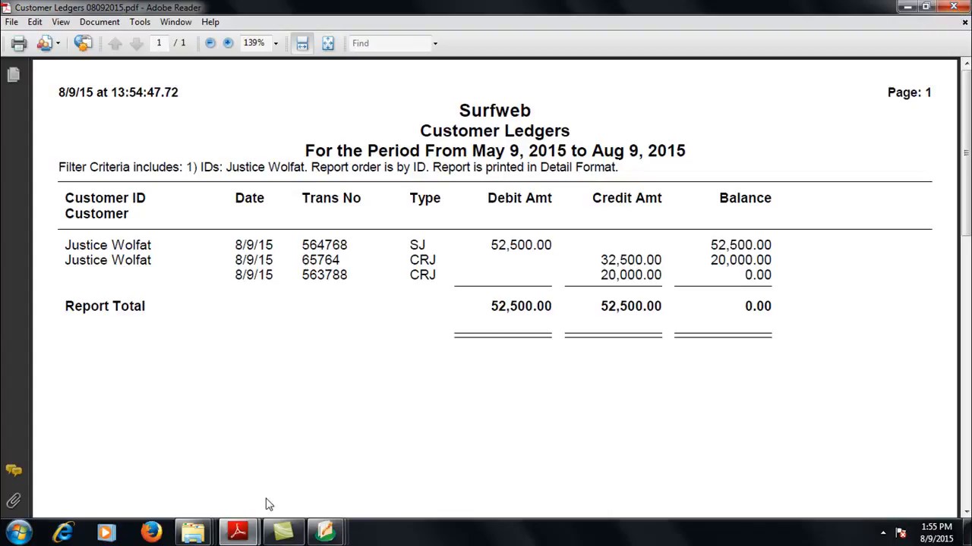
Switch to the course content PDF and mark the topics Invoice and Receipt (Customers) and Invoice and payment (Vendors) for review
left_click(238, 534)
left_click(217, 417)
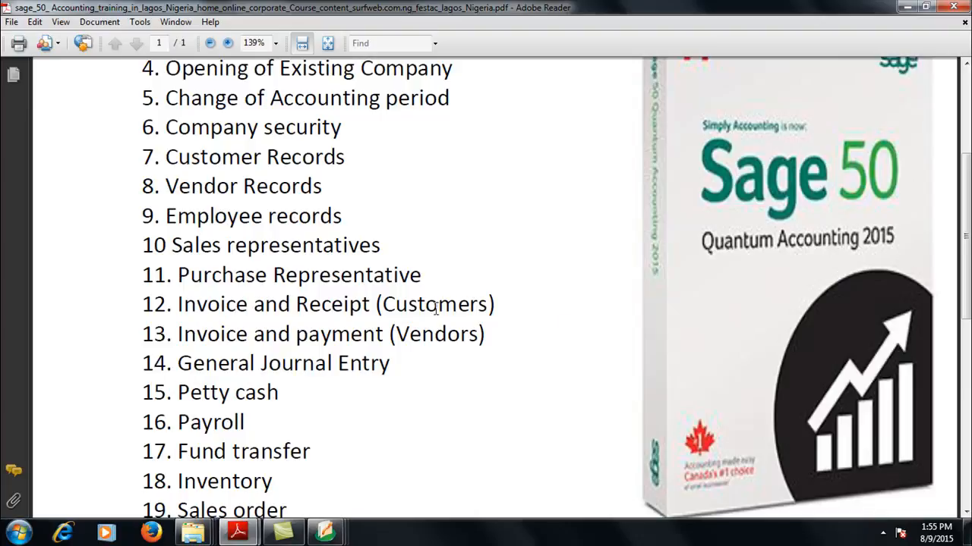
left_click_drag(498, 304, 154, 305)
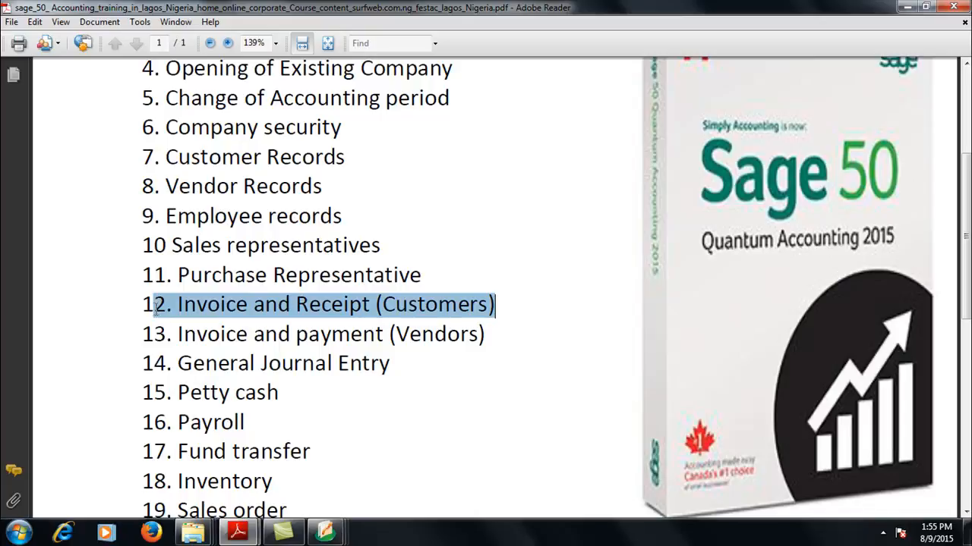
left_click(489, 336)
left_click_drag(471, 335, 130, 360)
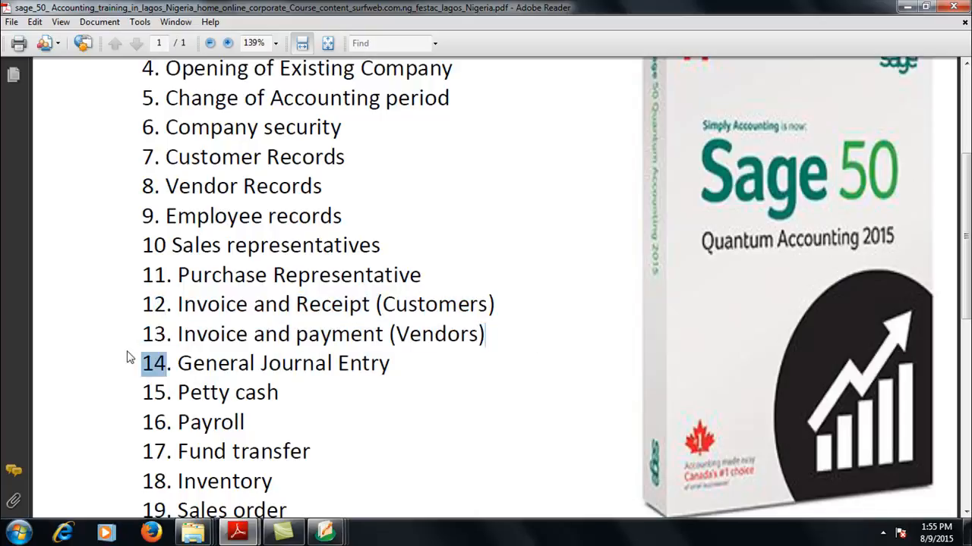
left_click_drag(496, 305, 517, 349)
left_click(518, 352)
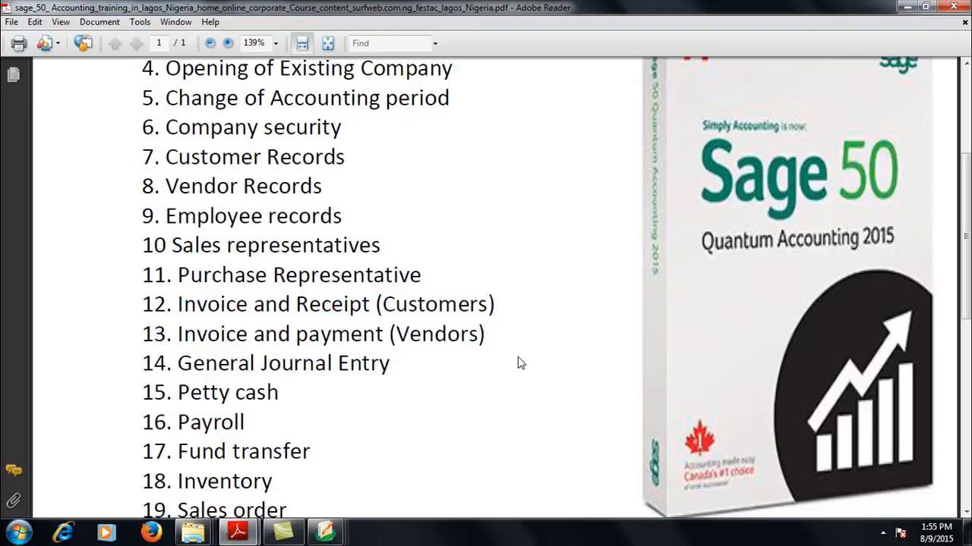